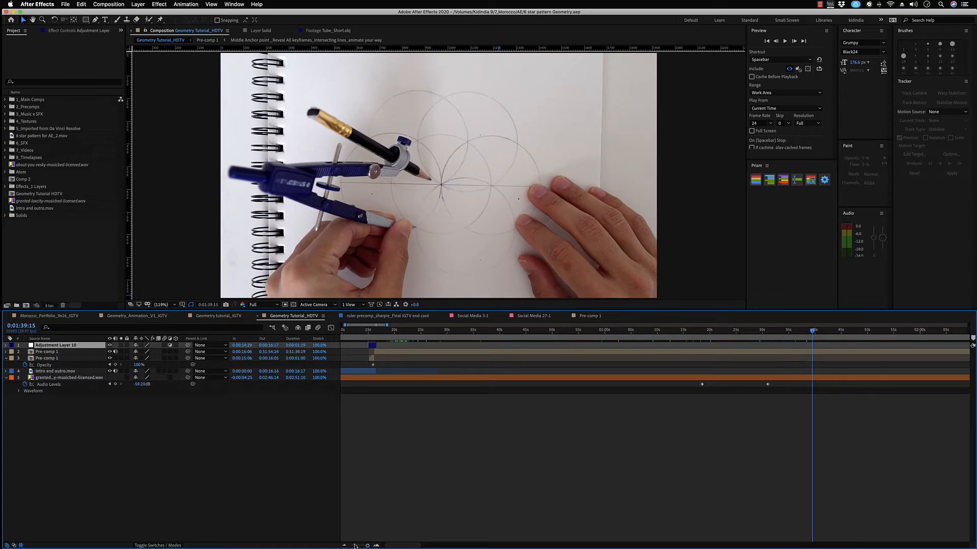
{"action": "left_click_drag", "start_coordinate": [355, 546], "coordinate": [350, 545]}
{"action": "left_click_drag", "start_coordinate": [688, 334], "coordinate": [854, 334]}
{"action": "left_click", "coordinate": [675, 353]}
Step: Create a new, empty project
{"action": "left_click", "coordinate": [65, 4]}
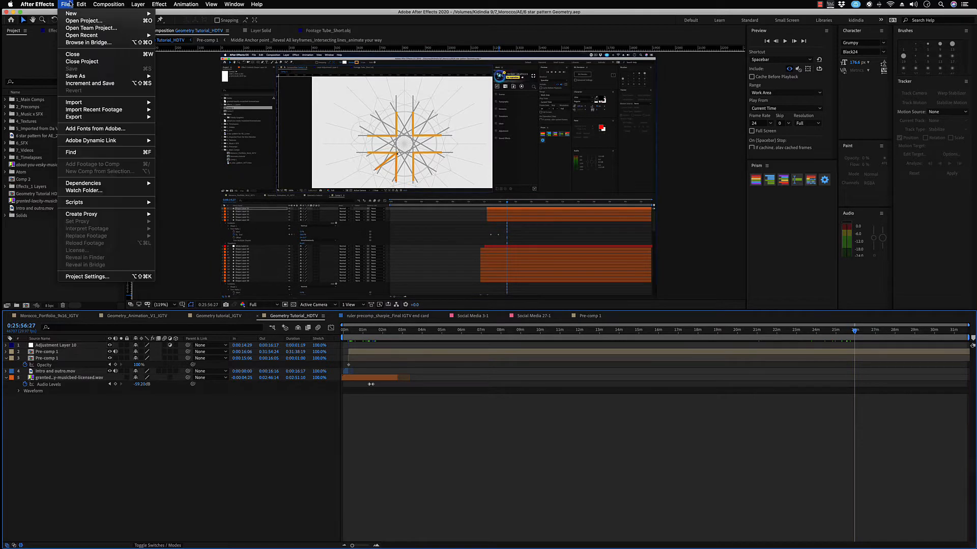
{"action": "mouse_move", "coordinate": [73, 13]}
{"action": "left_click", "coordinate": [162, 16]}
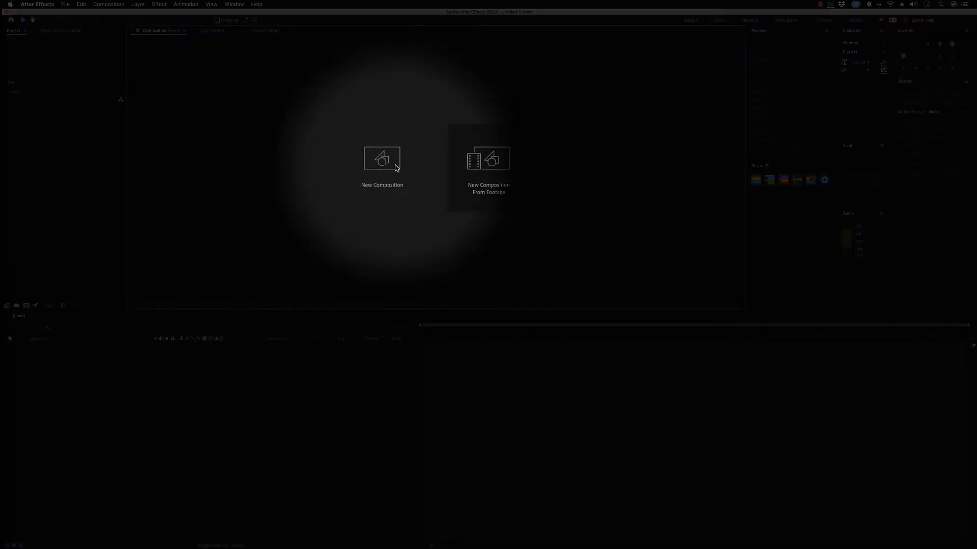
Step: Create a composition with the HDTV 1080 24 preset, 24 frames per second and a duration of 0:00:17:23
{"action": "left_click", "coordinate": [396, 168]}
{"action": "left_click_drag", "start_coordinate": [414, 152], "coordinate": [407, 153]}
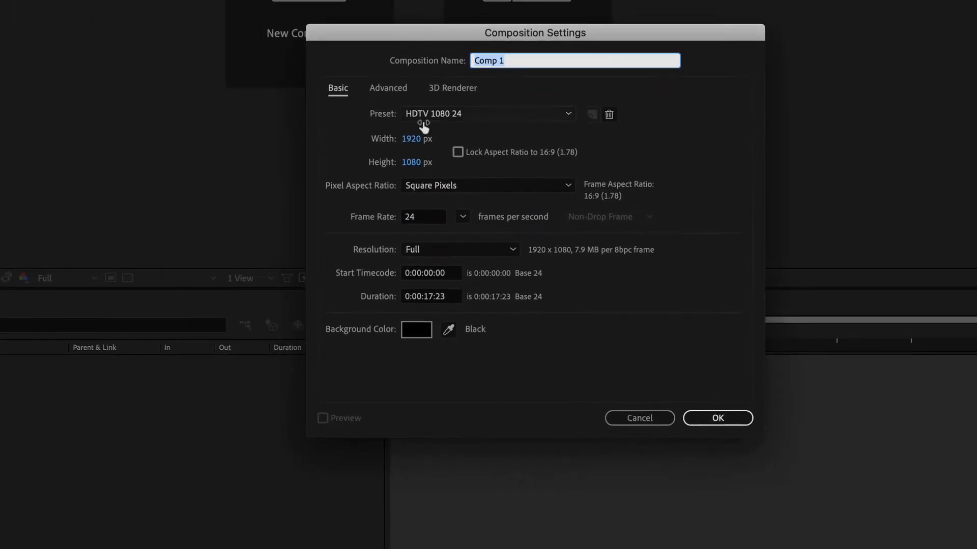
{"action": "left_click", "coordinate": [432, 116]}
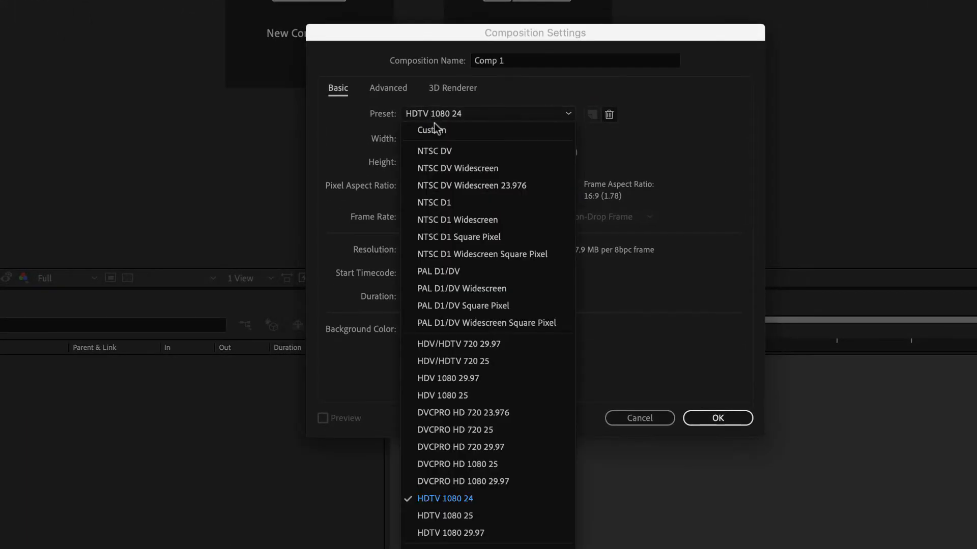
{"action": "left_click", "coordinate": [453, 501]}
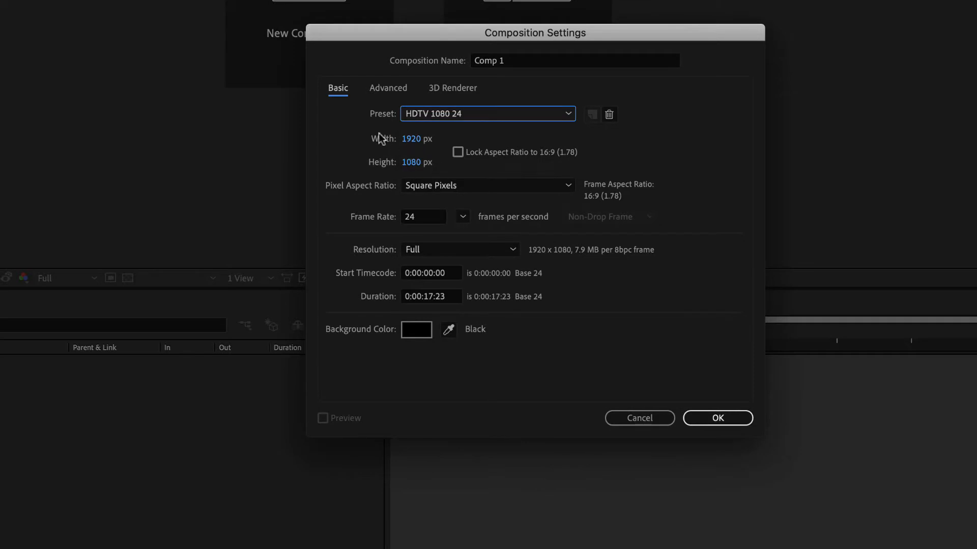
{"action": "left_click_drag", "start_coordinate": [424, 215], "coordinate": [377, 225]}
{"action": "left_click", "coordinate": [377, 213]}
{"action": "left_click", "coordinate": [377, 210]}
{"action": "left_click", "coordinate": [389, 222]}
{"action": "left_click", "coordinate": [375, 241]}
{"action": "left_click", "coordinate": [435, 302]}
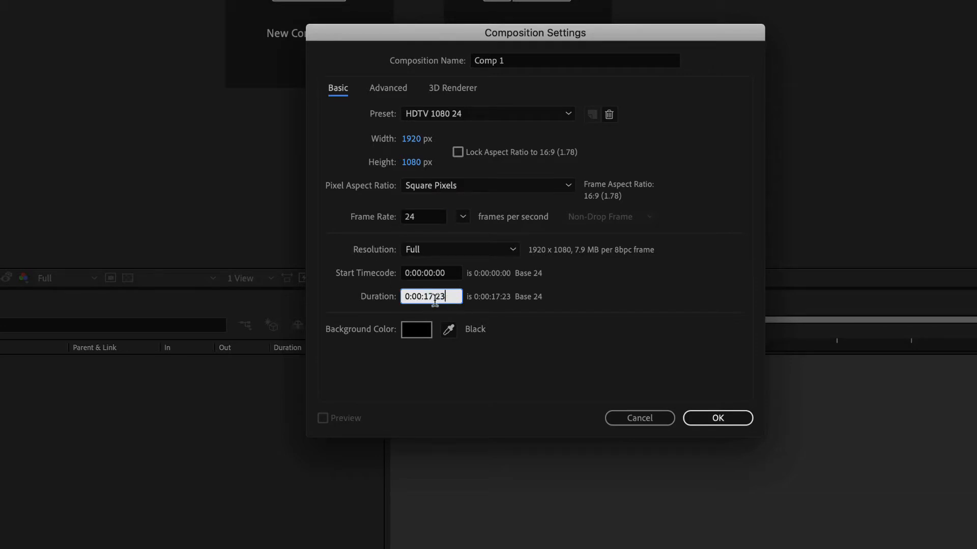
{"action": "left_click", "coordinate": [546, 360]}
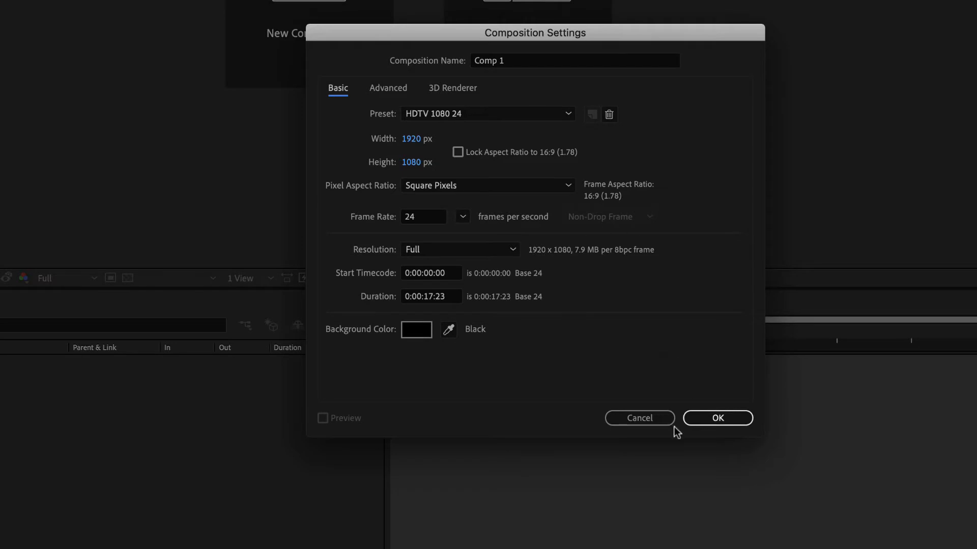
{"action": "left_click", "coordinate": [692, 422]}
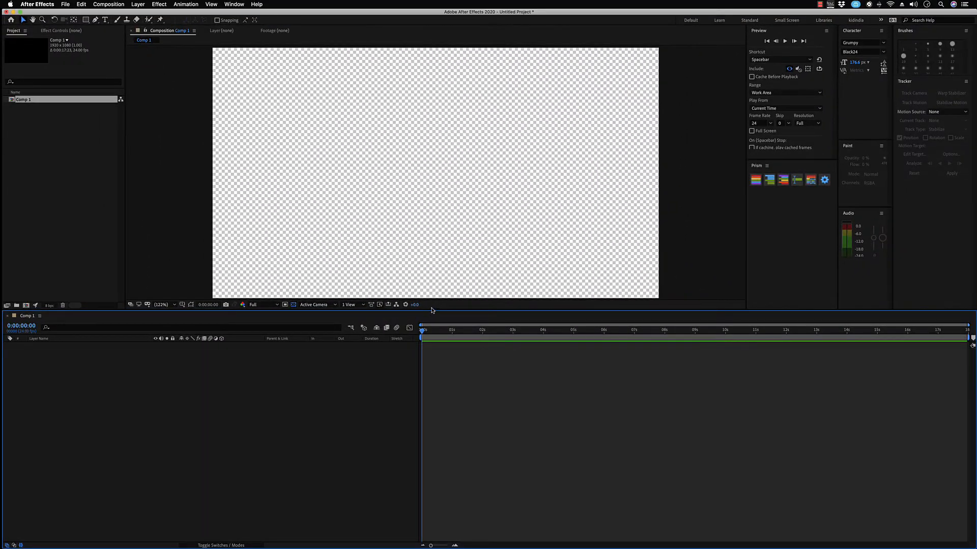
Step: Enlarge the composition viewer and turn off its transparency grid
{"action": "left_click_drag", "start_coordinate": [423, 311], "coordinate": [421, 330]}
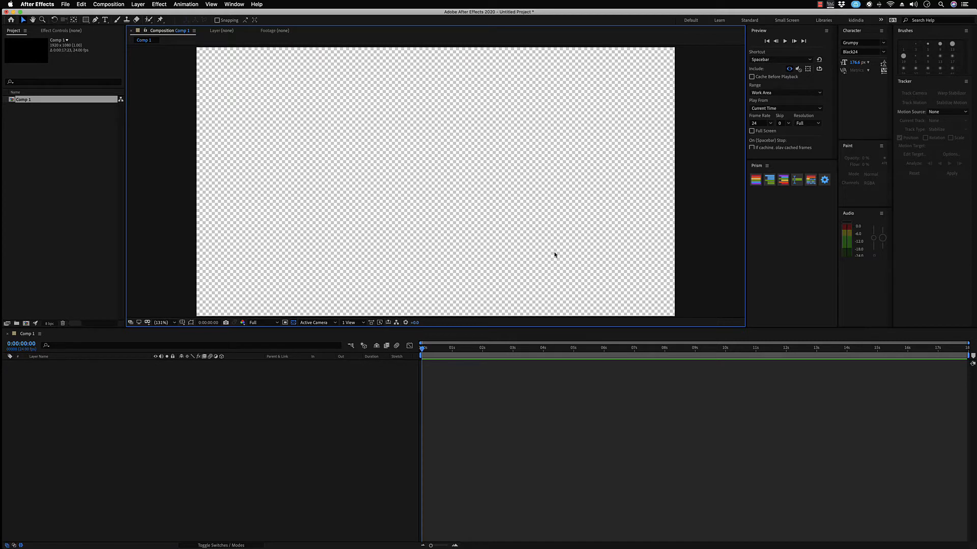
{"action": "left_click", "coordinate": [294, 323]}
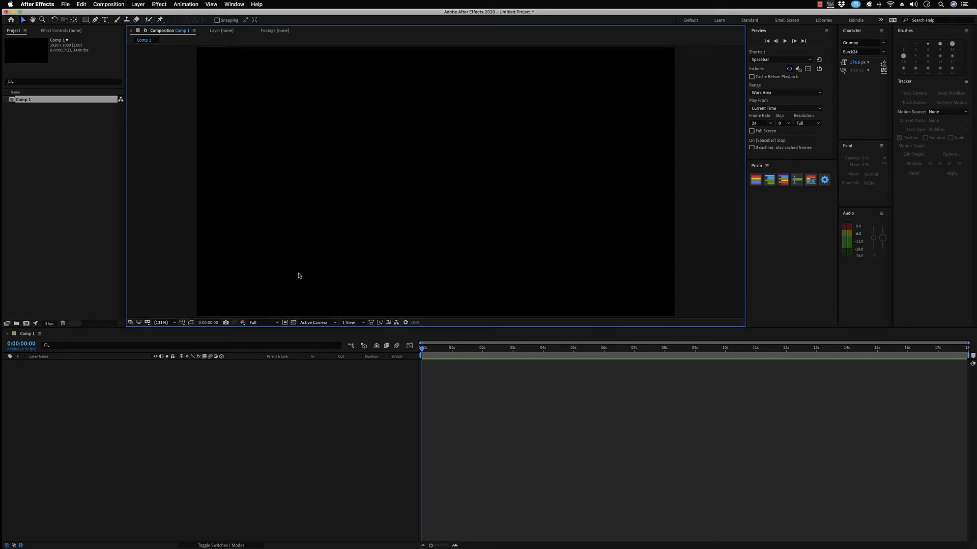
{"action": "key", "text": "super+k"}
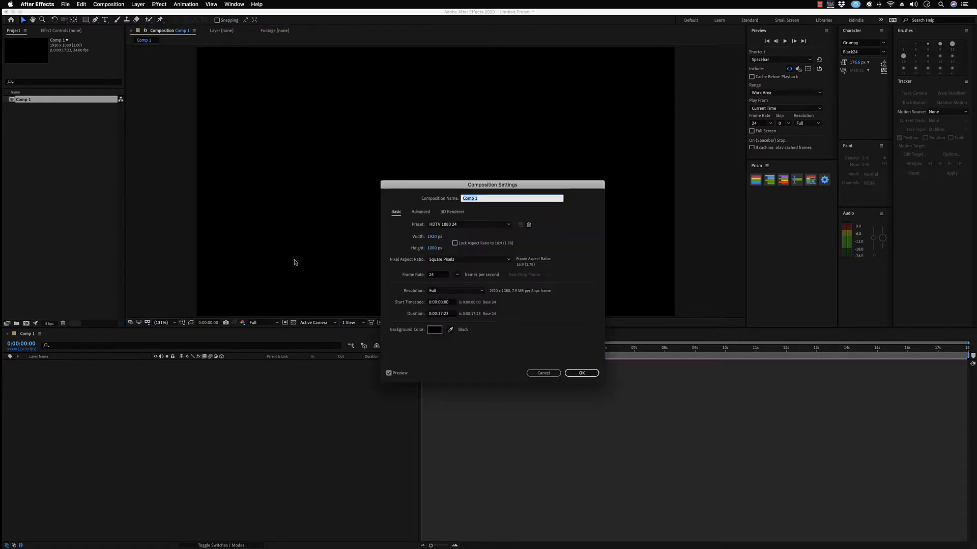
{"action": "left_click", "coordinate": [542, 373]}
{"action": "left_click", "coordinate": [294, 324]}
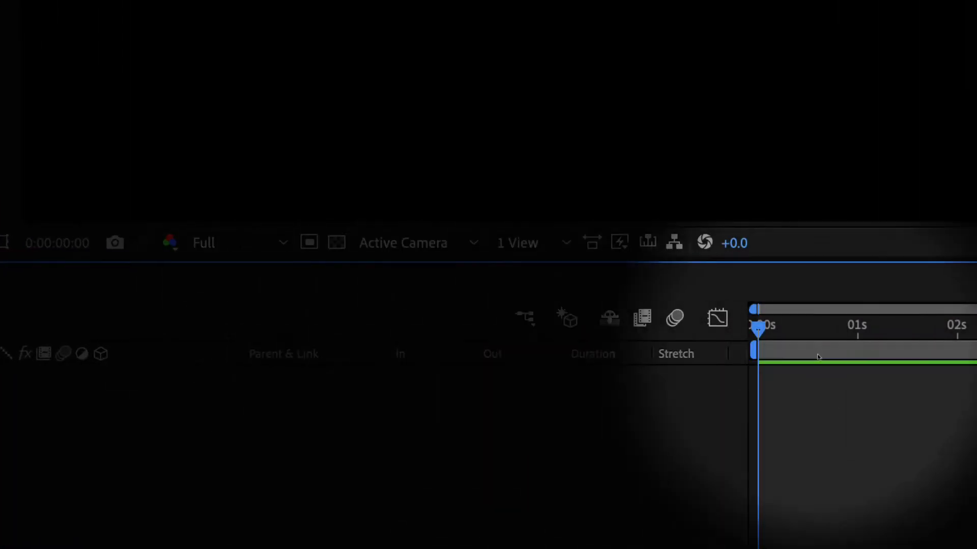
{"action": "left_click_drag", "start_coordinate": [770, 334], "coordinate": [316, 286]}
{"action": "left_click", "coordinate": [333, 245]}
{"action": "left_click", "coordinate": [333, 245]}
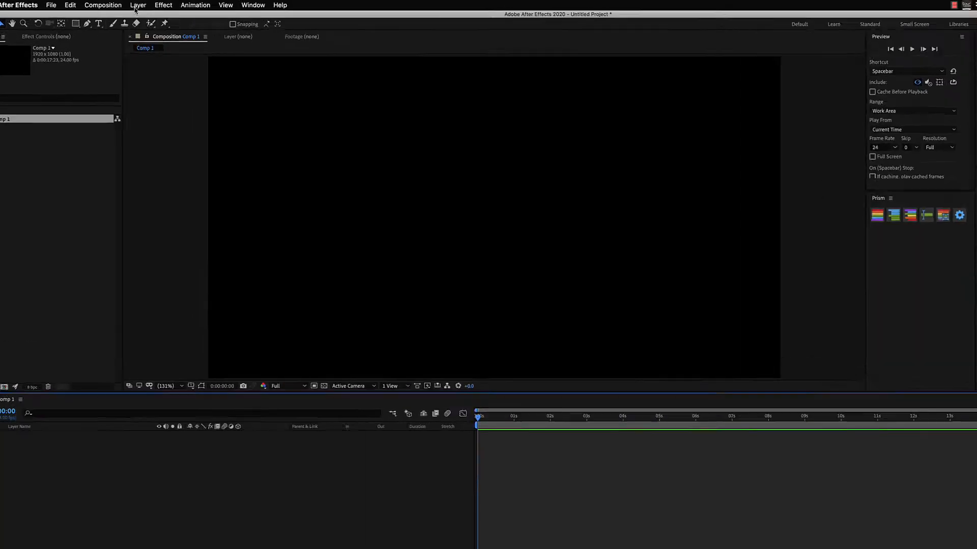
Step: Add a 1920 × 1080 px solid layer in very pale red, E3DADA, as the background
{"action": "left_click", "coordinate": [138, 4]}
{"action": "mouse_move", "coordinate": [153, 13]}
{"action": "left_click", "coordinate": [231, 24]}
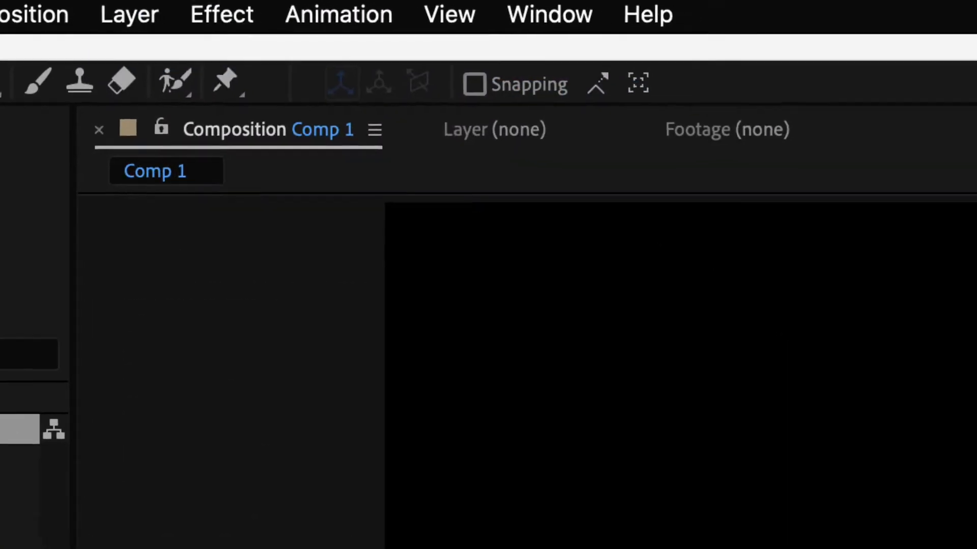
{"action": "left_click", "coordinate": [478, 351]}
{"action": "left_click_drag", "start_coordinate": [346, 345], "coordinate": [348, 341]}
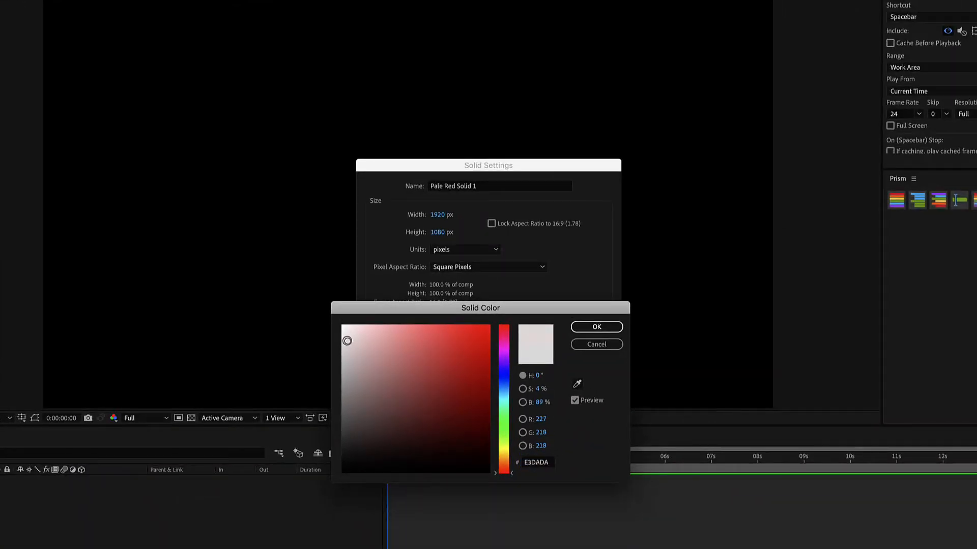
{"action": "left_click", "coordinate": [590, 327]}
{"action": "left_click", "coordinate": [579, 406]}
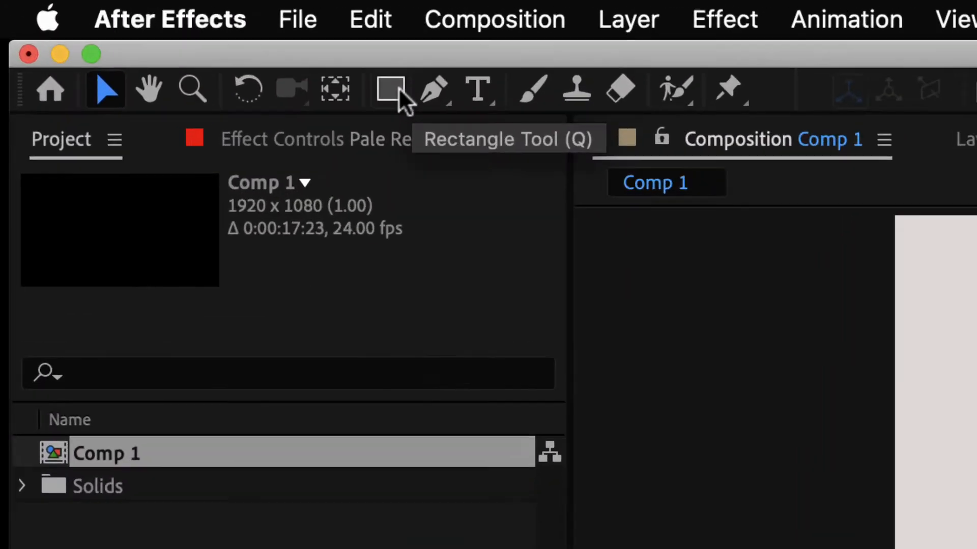
Step: Activate the Ellipse tool and show the proportional grid over the composition with no layer selected
{"action": "left_click", "coordinate": [87, 20]}
{"action": "left_click_drag", "start_coordinate": [468, 118], "coordinate": [634, 193]}
{"action": "left_click", "coordinate": [509, 109]}
{"action": "left_click", "coordinate": [471, 117]}
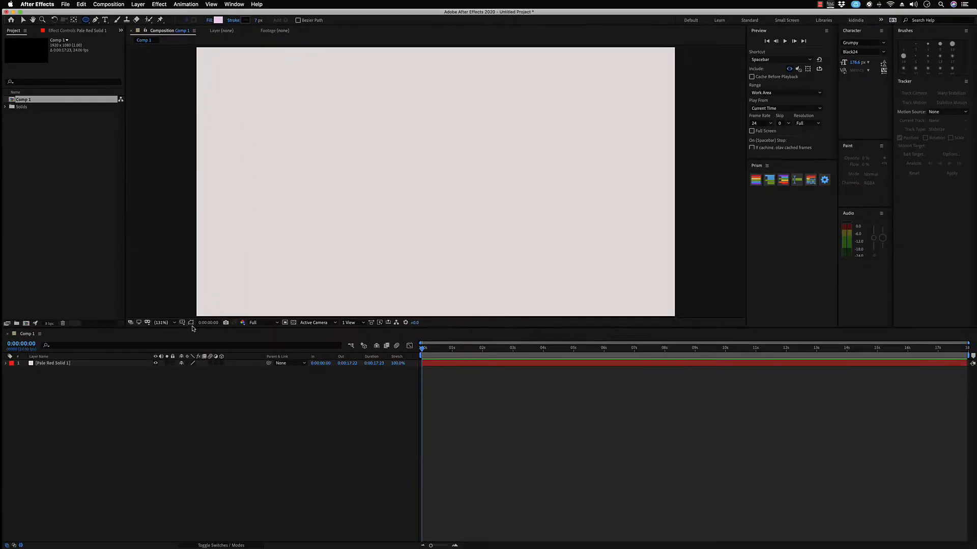
{"action": "left_click", "coordinate": [182, 323]}
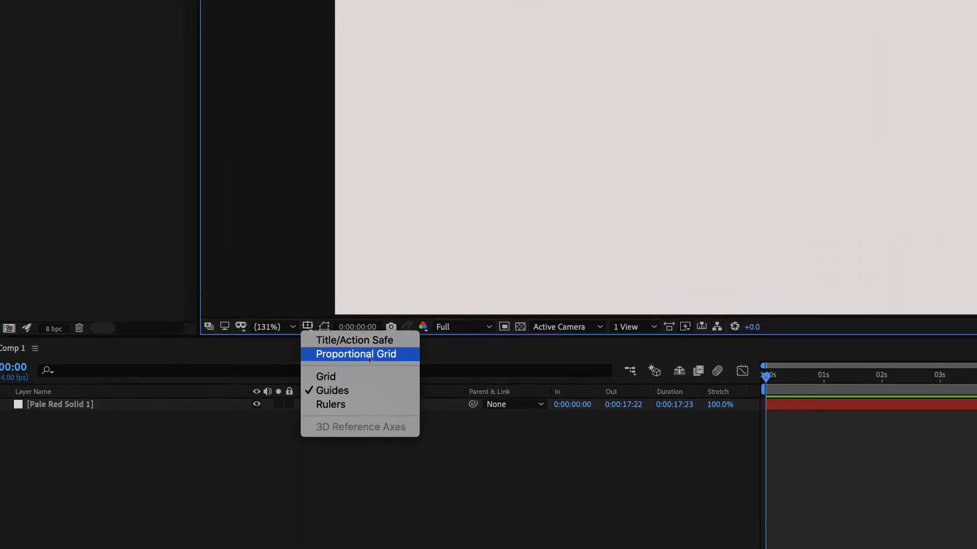
{"action": "left_click", "coordinate": [207, 337]}
{"action": "left_click", "coordinate": [389, 285]}
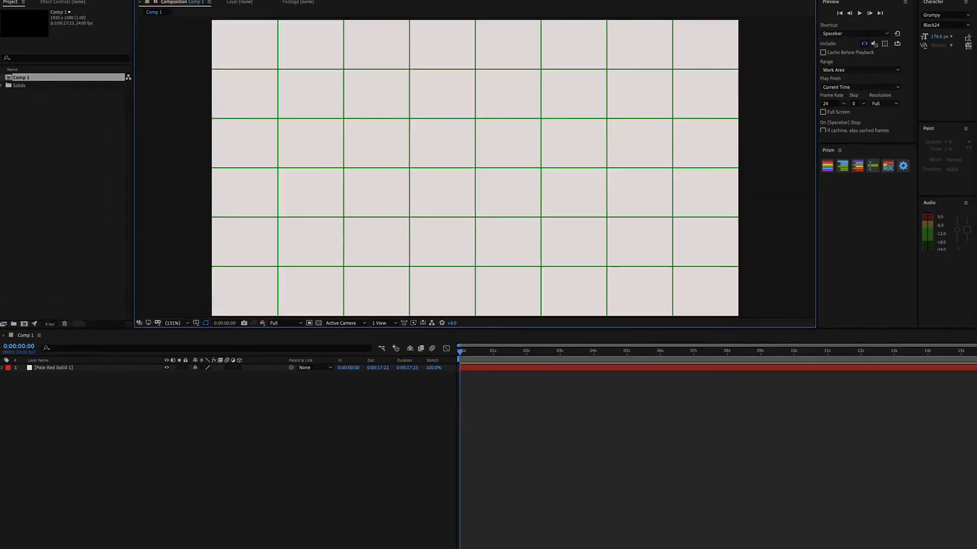
{"action": "left_click_drag", "start_coordinate": [797, 55], "coordinate": [798, 56]}
{"action": "left_click_drag", "start_coordinate": [436, 182], "coordinate": [405, 154]}
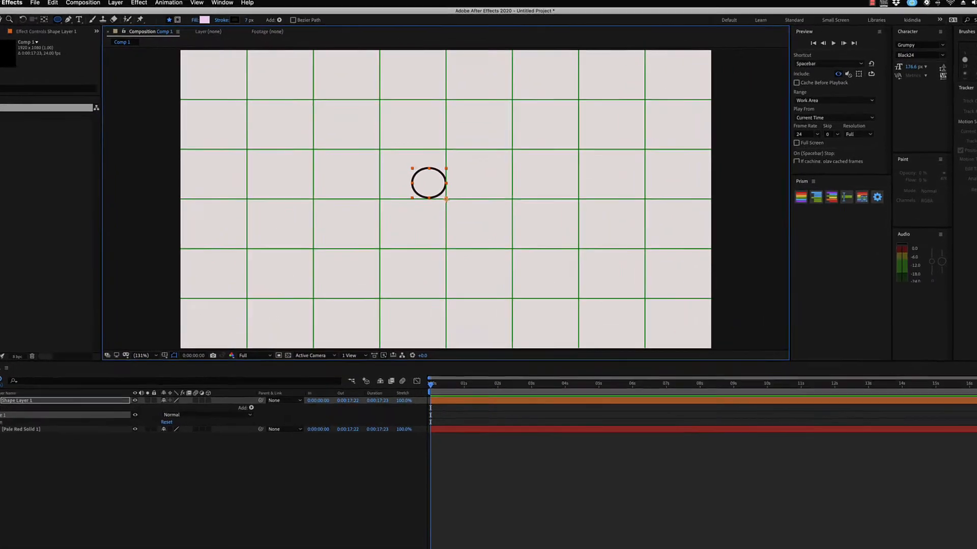
{"action": "key", "text": "super+z"}
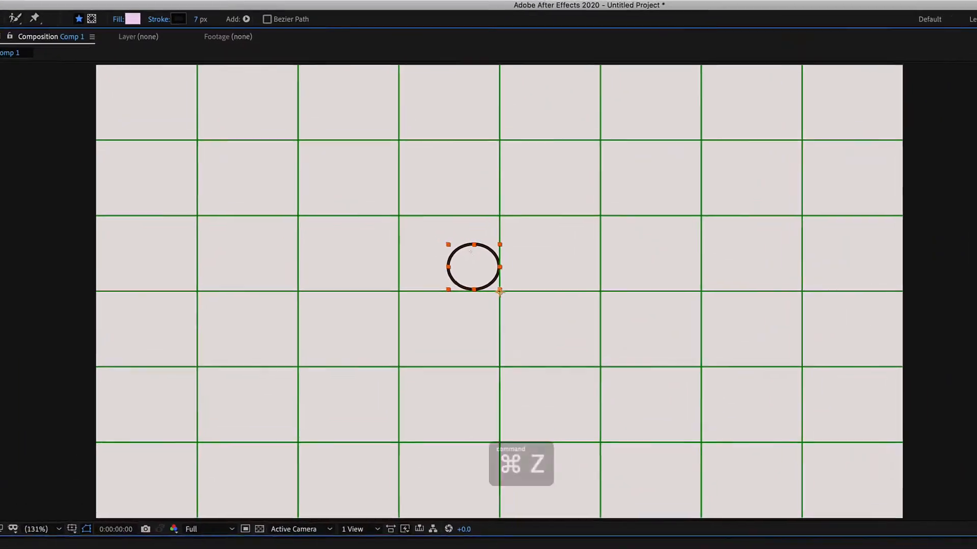
{"action": "key", "text": "super+z"}
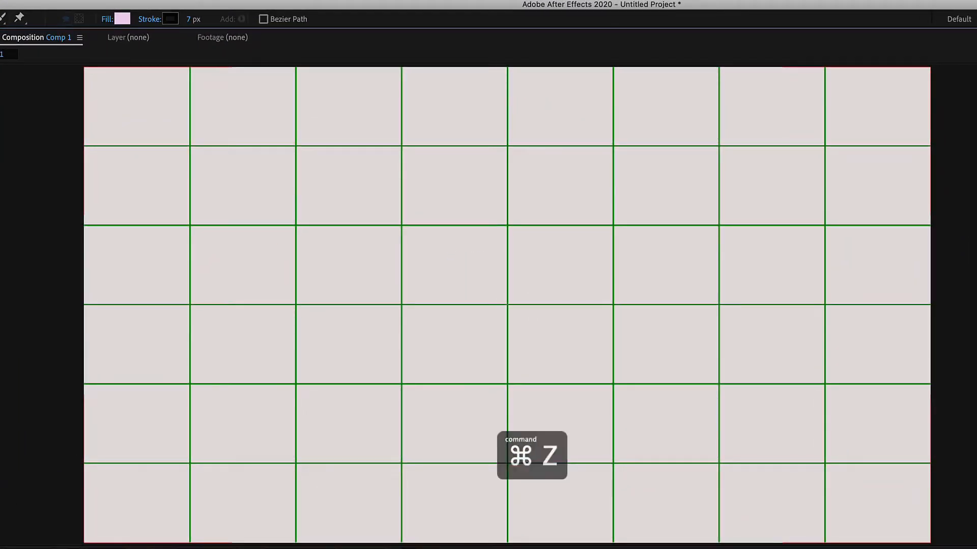
Step: Draw a large circle outward from the central grid intersection and set its fill opacity to 0%
{"action": "left_click_drag", "start_coordinate": [506, 304], "coordinate": [368, 165]}
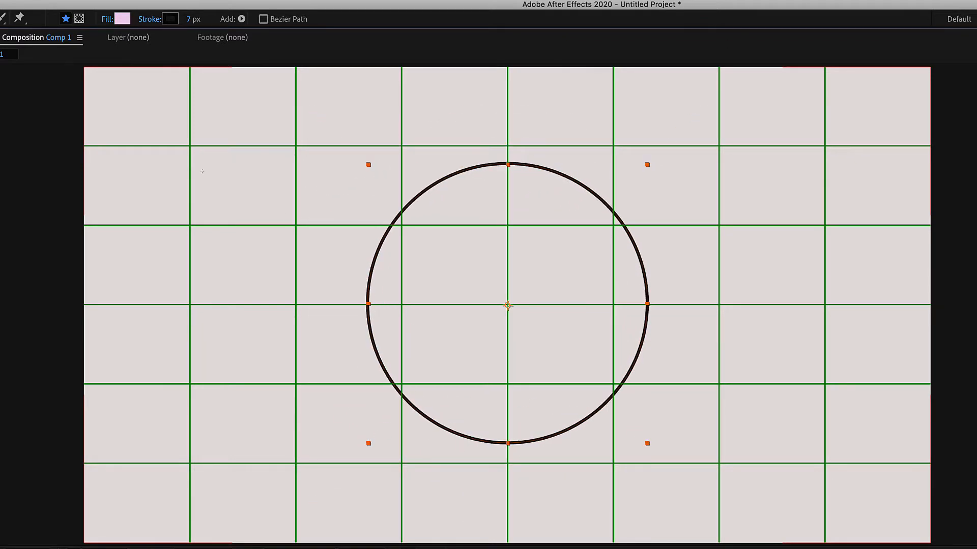
{"action": "left_click", "coordinate": [107, 19]}
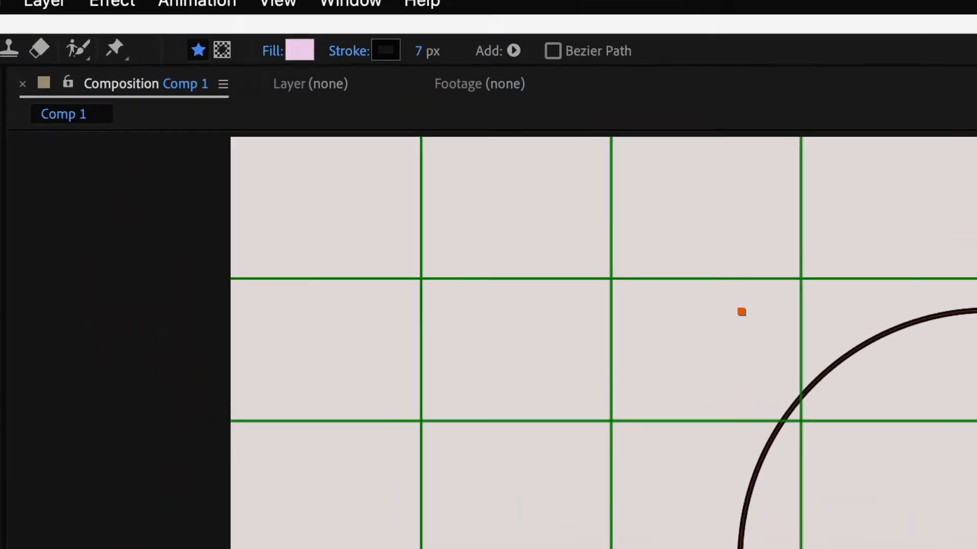
{"action": "key", "text": "Return"}
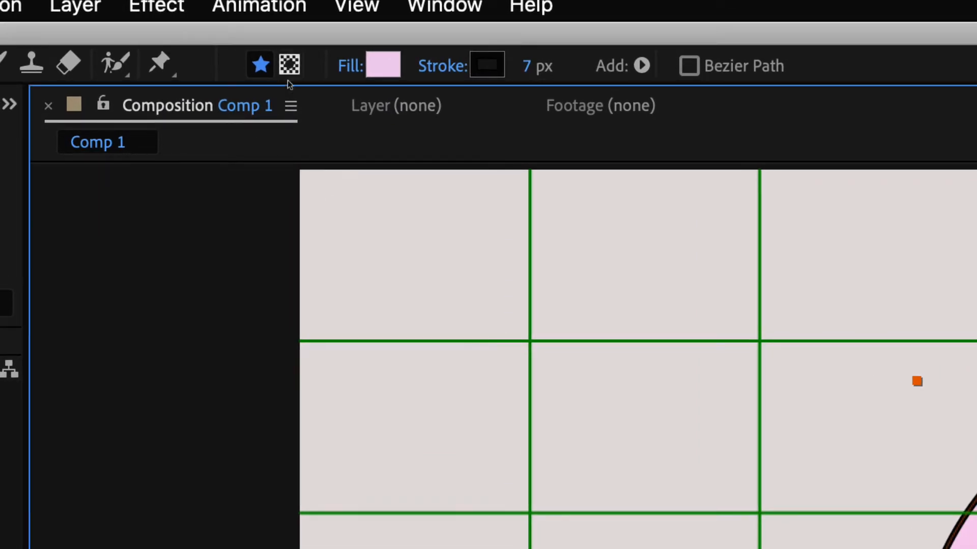
{"action": "left_click", "coordinate": [347, 66]}
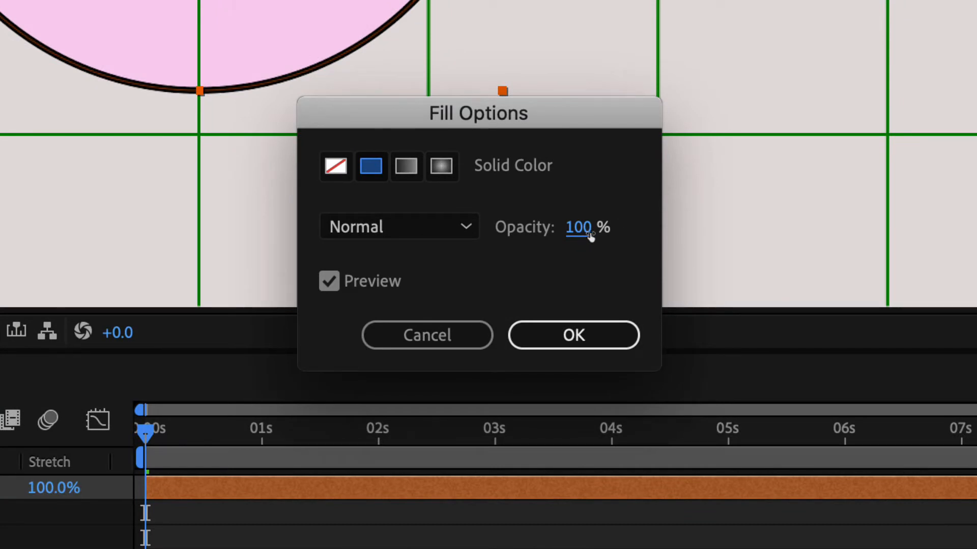
{"action": "left_click_drag", "start_coordinate": [590, 235], "coordinate": [410, 204]}
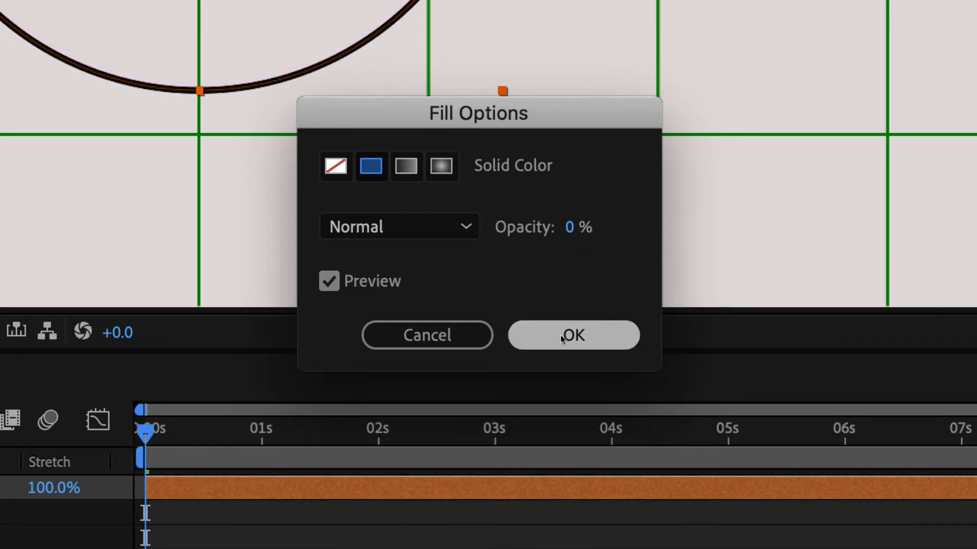
{"action": "left_click", "coordinate": [562, 338]}
Step: Change the circle's fill colour to a paler pink
{"action": "left_click", "coordinate": [260, 11]}
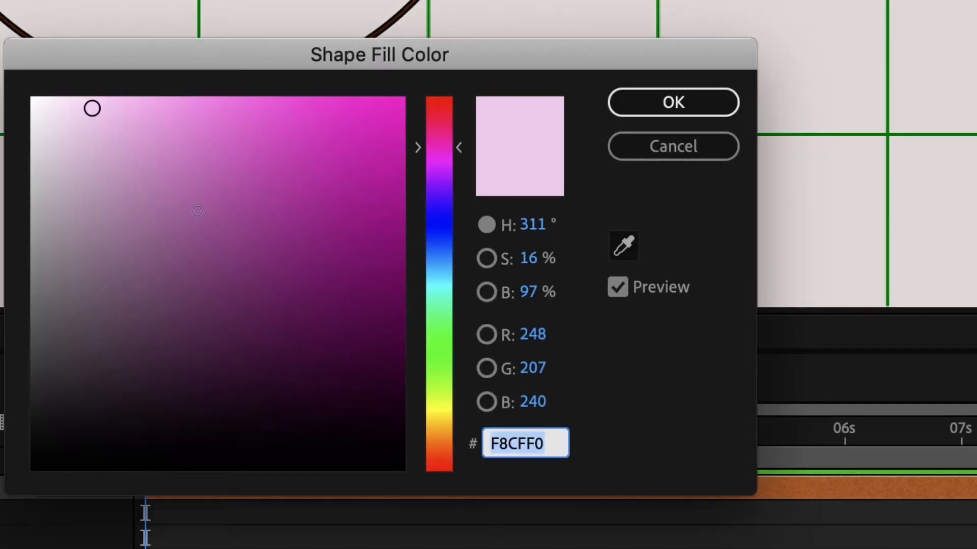
{"action": "left_click_drag", "start_coordinate": [92, 107], "coordinate": [66, 97]}
{"action": "left_click", "coordinate": [673, 102]}
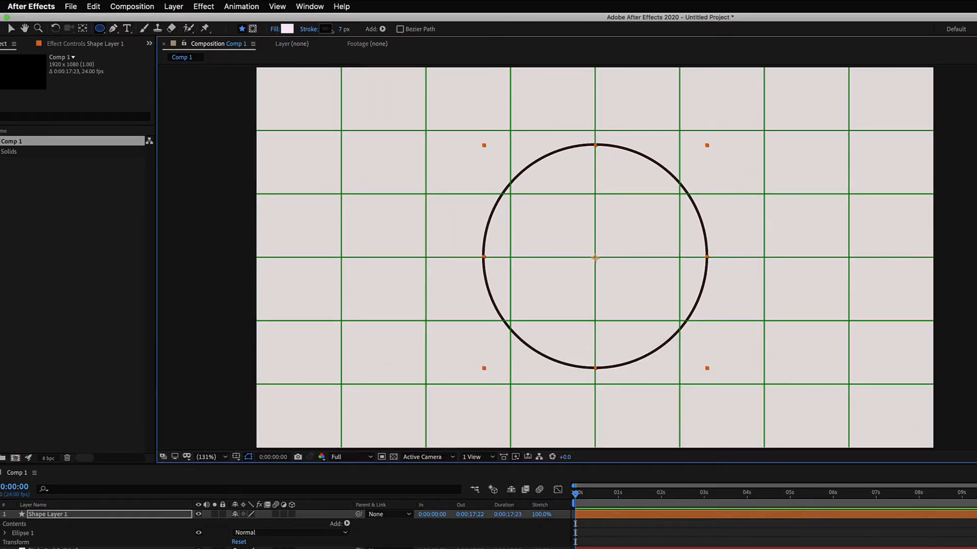
Step: Set the circle's stroke width to 6 px and its stroke colour to red, D33131
{"action": "left_click_drag", "start_coordinate": [341, 29], "coordinate": [330, 28]}
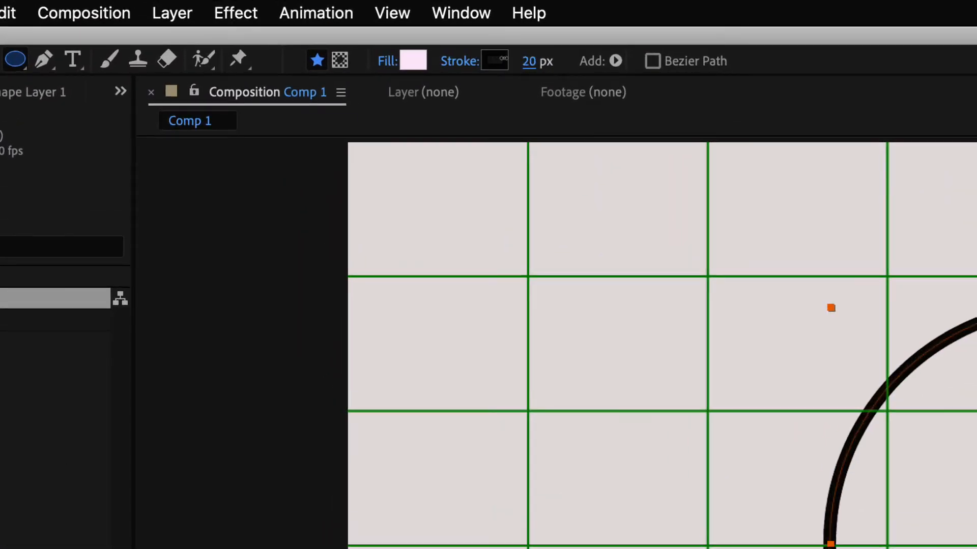
{"action": "left_click_drag", "start_coordinate": [502, 58], "coordinate": [493, 59]}
{"action": "left_click", "coordinate": [493, 60]}
{"action": "mouse_move", "coordinate": [656, 301]}
{"action": "left_mouse_down"}
{"action": "mouse_move", "coordinate": [607, 306]}
{"action": "mouse_move", "coordinate": [620, 337]}
{"action": "mouse_move", "coordinate": [645, 316]}
{"action": "left_mouse_up"}
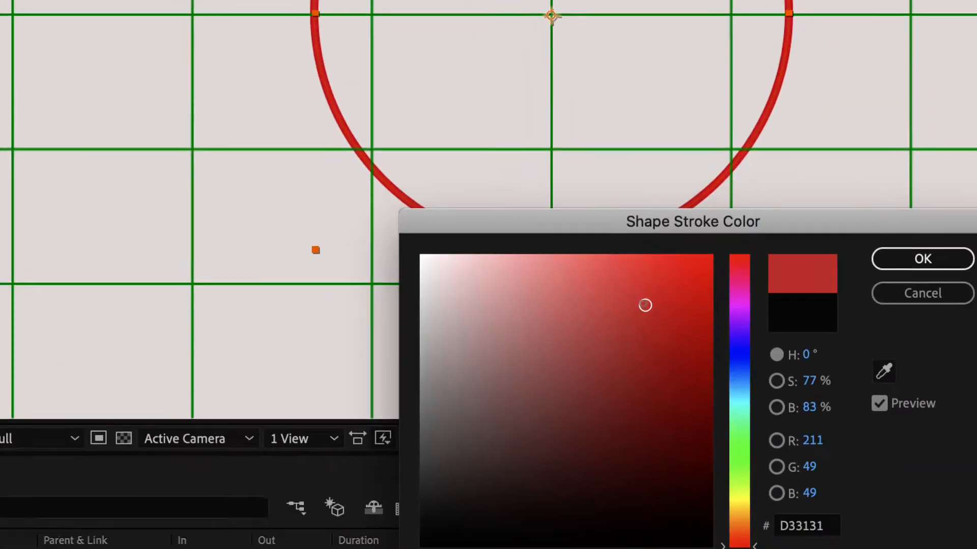
{"action": "left_click", "coordinate": [922, 258]}
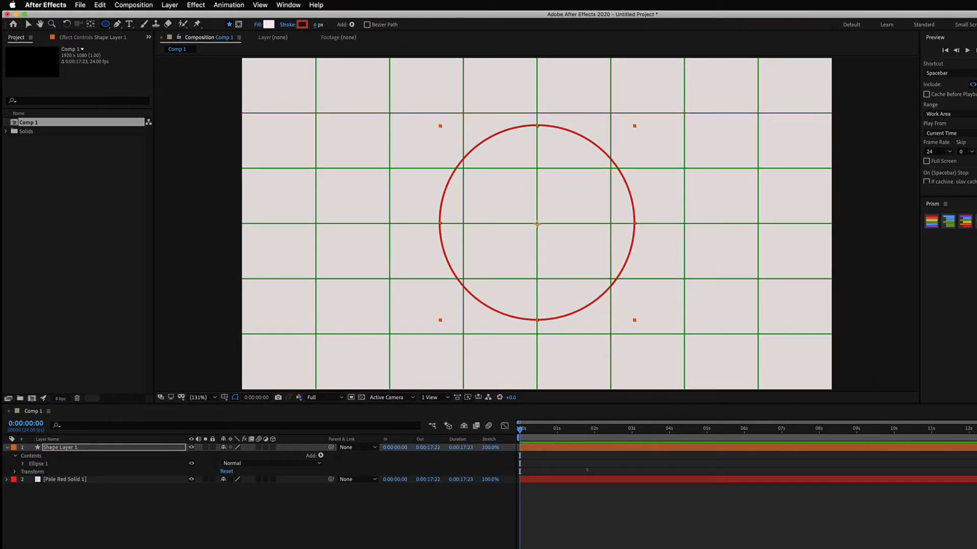
Step: Select the circle's shape layer and centre its anchor point in the layer content
{"action": "left_click", "coordinate": [551, 464]}
{"action": "left_click", "coordinate": [543, 447]}
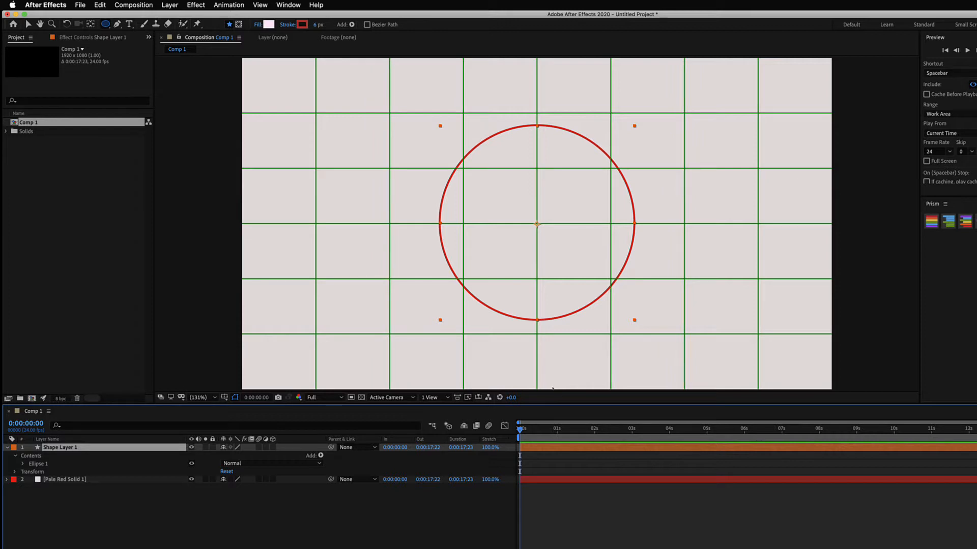
{"action": "key", "text": "alt+super+Home"}
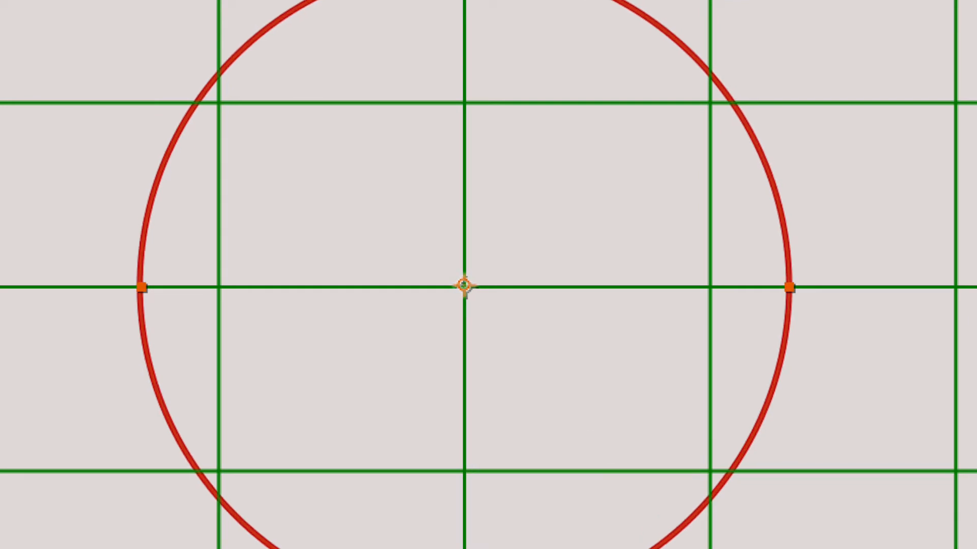
{"action": "scroll", "coordinate": [935, 417], "scroll_direction": "down", "scroll_amount": 2}
{"action": "left_click_drag", "start_coordinate": [961, 384], "coordinate": [976, 413]}
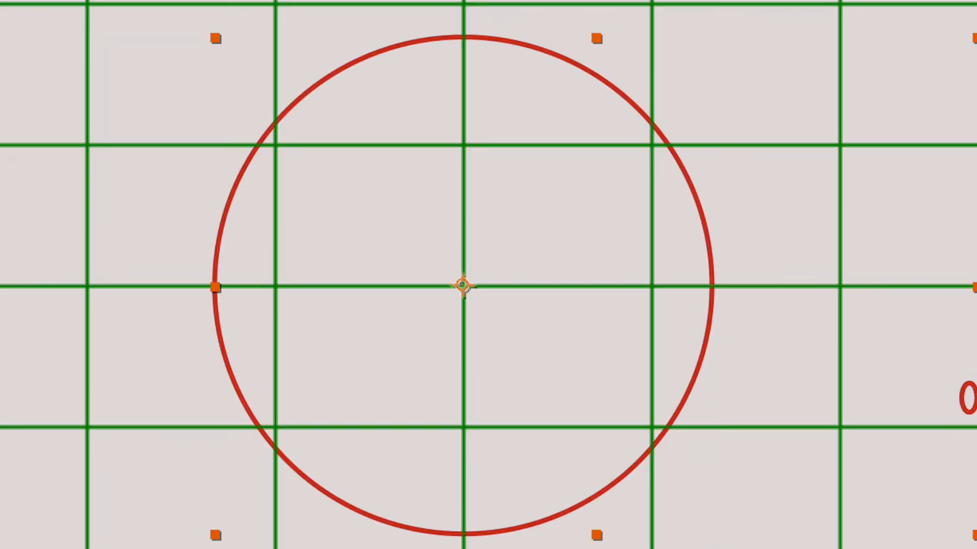
{"action": "key", "text": "super+z"}
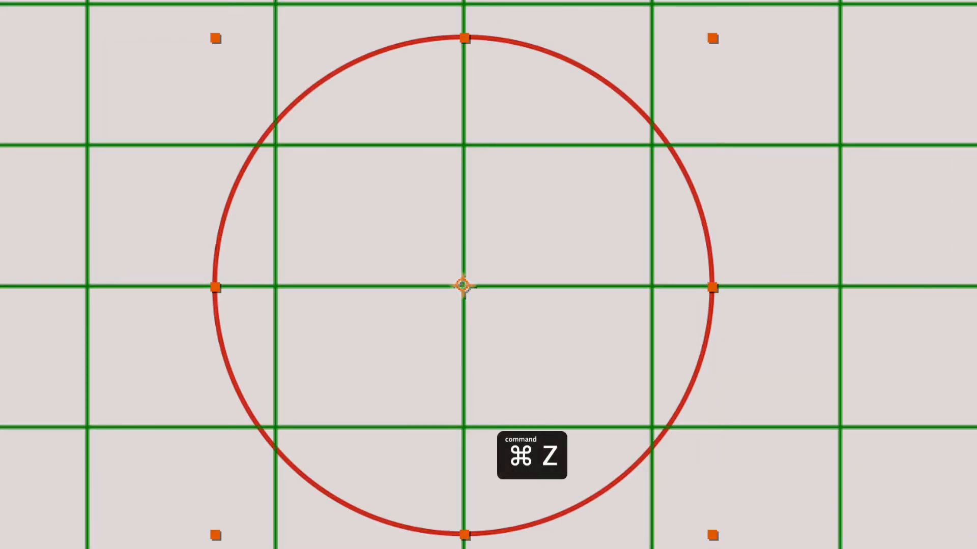
Step: Duplicate the circle and move the copy horizontally left until its right edge meets the central grid intersection
{"action": "mouse_move", "coordinate": [462, 285]}
{"action": "left_mouse_down"}
{"action": "mouse_move", "coordinate": [468, 264]}
{"action": "mouse_move", "coordinate": [408, 274]}
{"action": "mouse_move", "coordinate": [421, 276]}
{"action": "left_mouse_up"}
{"action": "scroll", "coordinate": [454, 267], "scroll_direction": "up", "scroll_amount": 5}
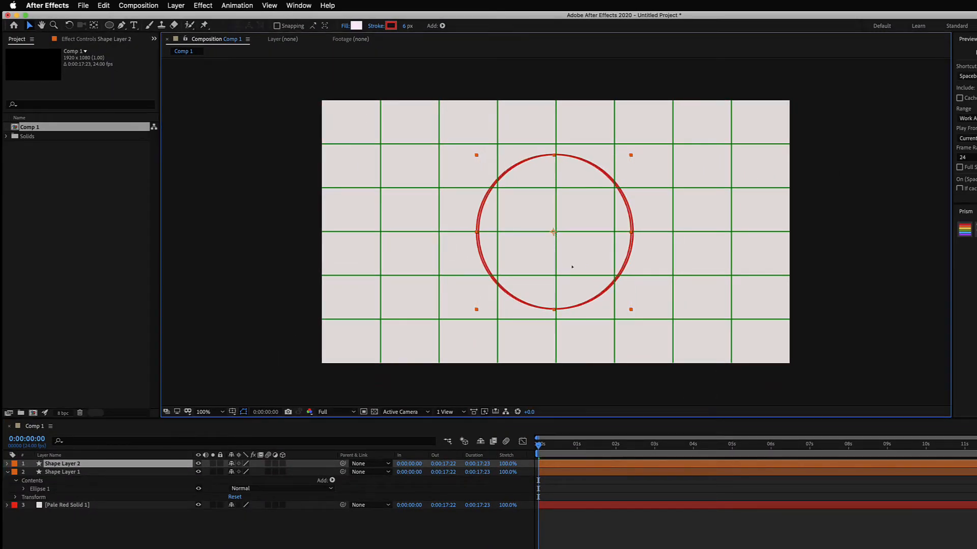
{"action": "left_click_drag", "start_coordinate": [575, 265], "coordinate": [498, 264]}
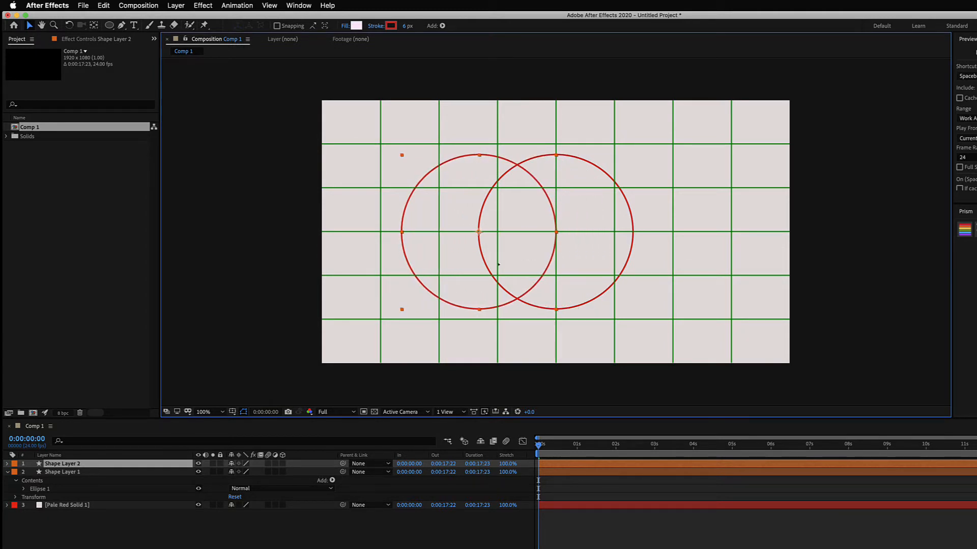
{"action": "key", "text": "Return"}
Step: Duplicate the left circle and move the copy right until its left edge meets the central grid intersection
{"action": "key", "text": "super+d"}
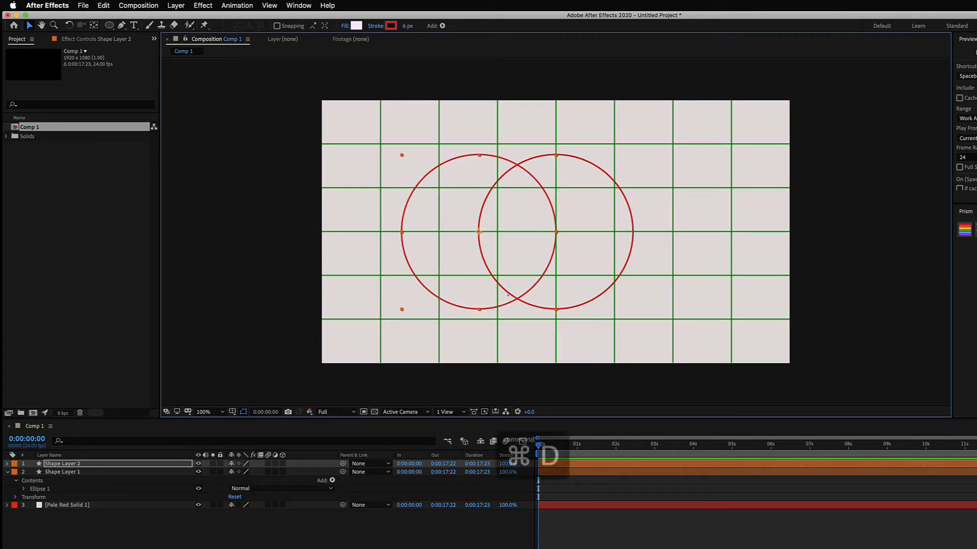
{"action": "left_click_drag", "start_coordinate": [496, 288], "coordinate": [632, 294]}
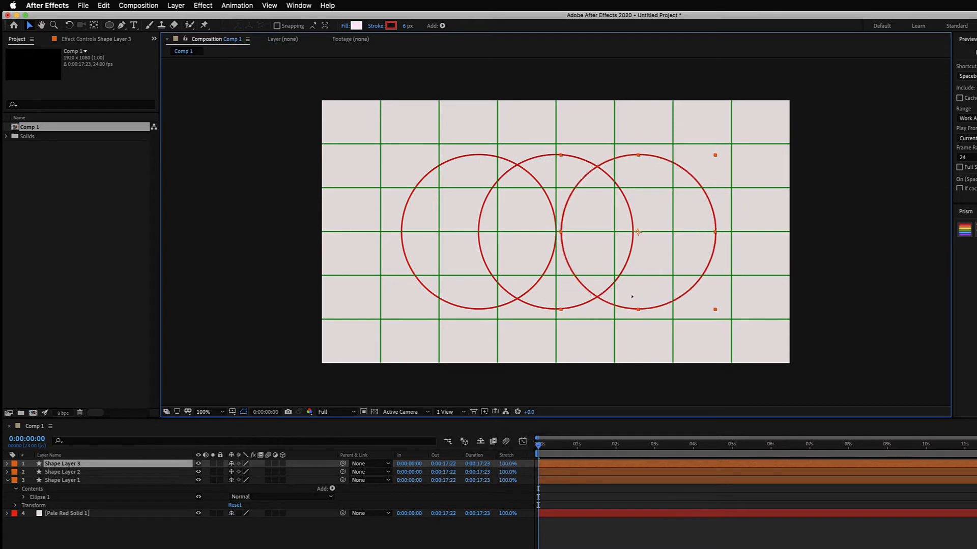
{"action": "key", "text": "Return"}
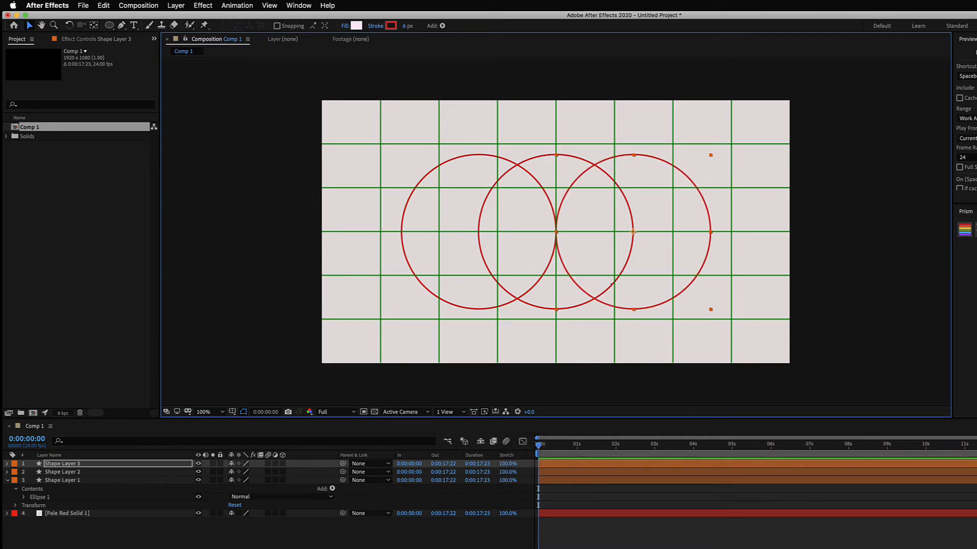
Step: Duplicate the right circle and place the copy below, with its upper edge at the central grid intersection
{"action": "key", "text": "super+d"}
{"action": "left_click_drag", "start_coordinate": [619, 291], "coordinate": [579, 328]}
{"action": "key", "text": "Return"}
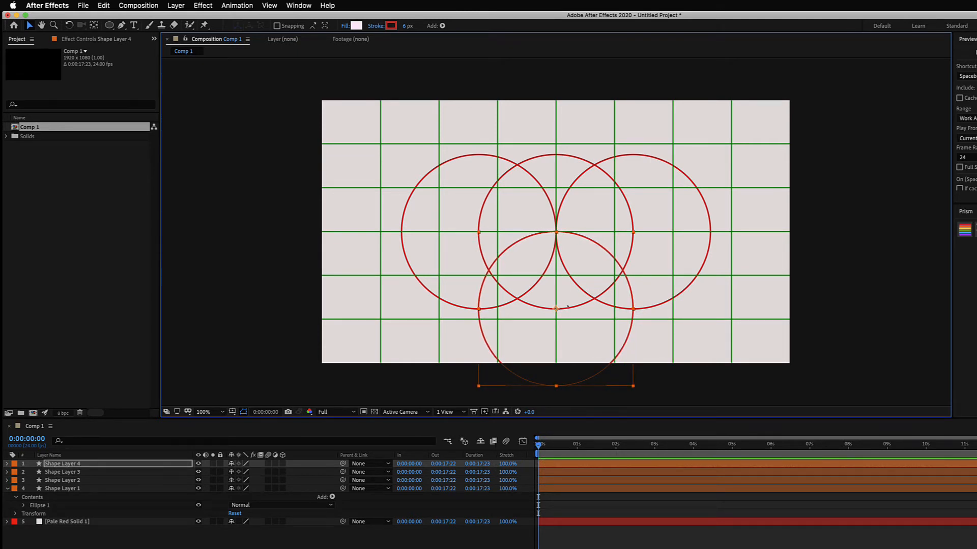
Step: Nudge the lower circle horizontally and vertically until it lines up with the vertical centre line and the central intersection
{"action": "key", "text": "super+s"}
{"action": "key", "text": "Left"}
{"action": "key", "text": "Left"}
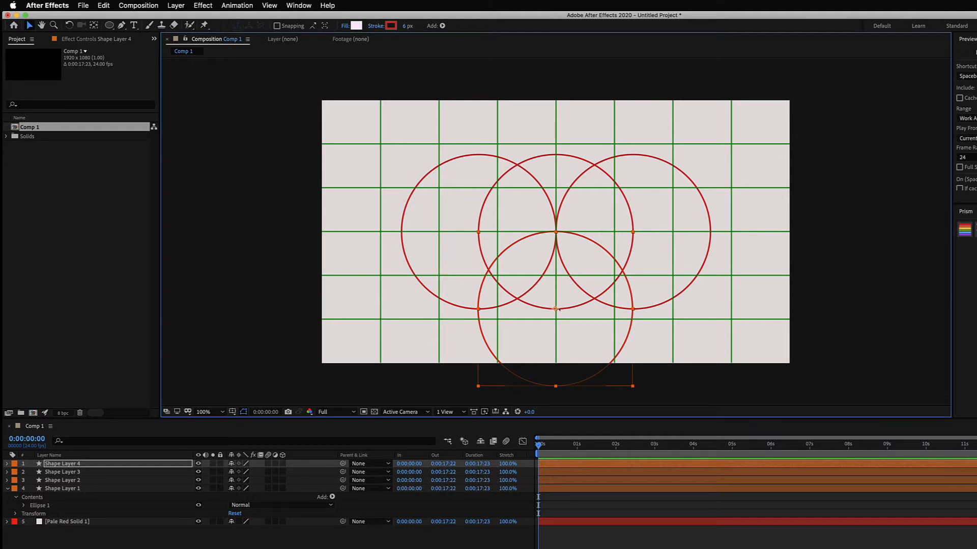
{"action": "key", "text": "Down"}
{"action": "key", "text": "Down"}
{"action": "key", "text": "Right"}
{"action": "key", "text": "Right"}
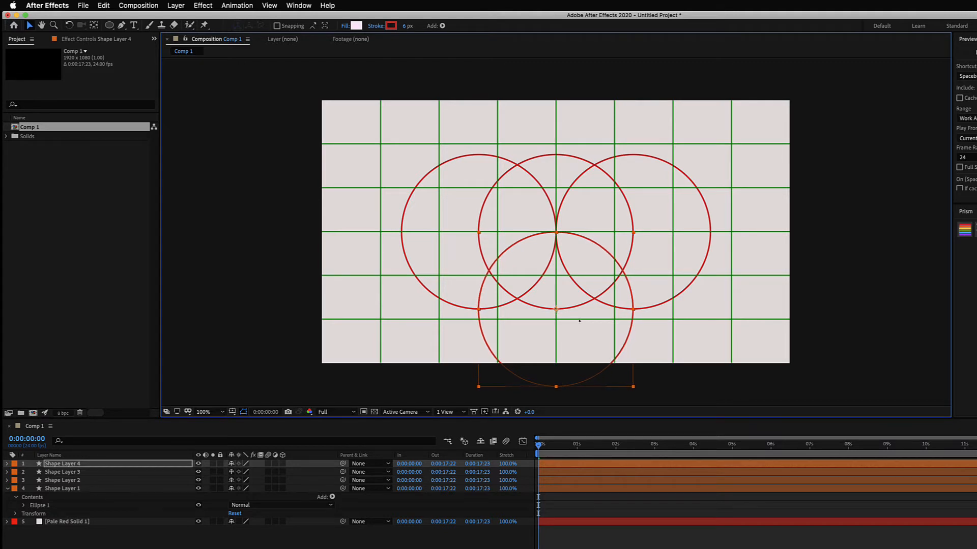
{"action": "left_click_drag", "start_coordinate": [580, 321], "coordinate": [579, 320]}
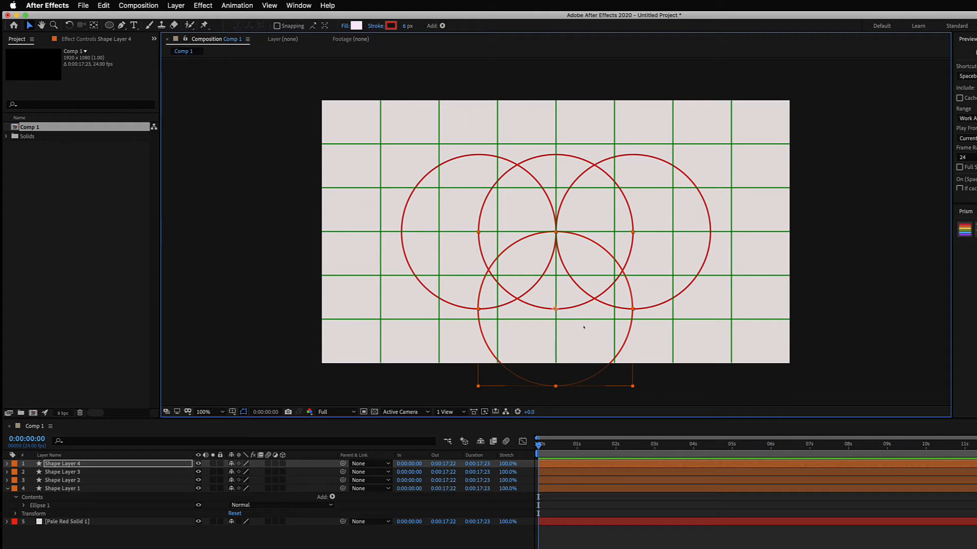
Step: Duplicate the lower circle and move the copy up until its lower edge meets the central grid intersection
{"action": "key", "text": "alt+d"}
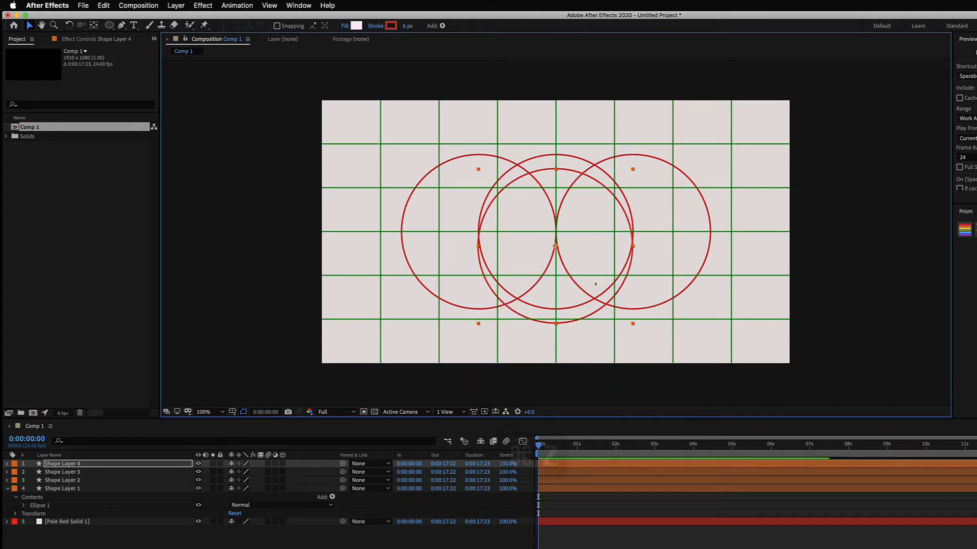
{"action": "key", "text": "super+z"}
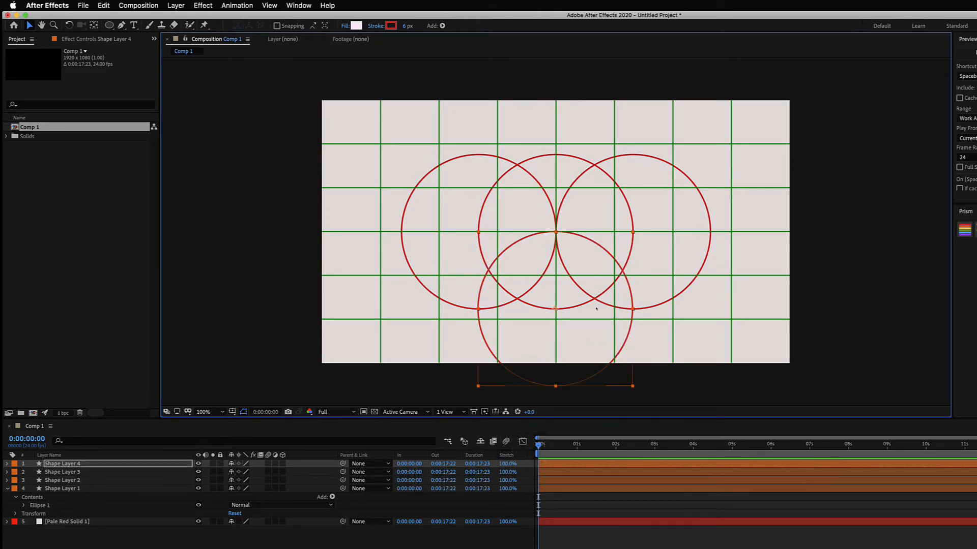
{"action": "key", "text": "super+d"}
{"action": "left_click_drag", "start_coordinate": [585, 294], "coordinate": [607, 183]}
{"action": "left_click", "coordinate": [407, 543]}
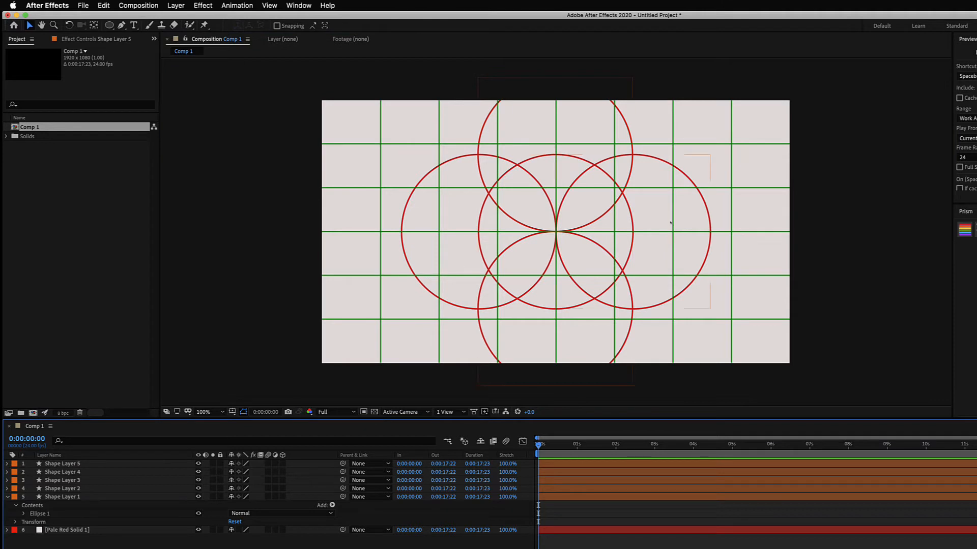
Step: Select all five circle layers and cycle their label colour with Prism until it is yellow
{"action": "left_click", "coordinate": [573, 464]}
{"action": "left_click", "coordinate": [574, 496], "text": "shift"}
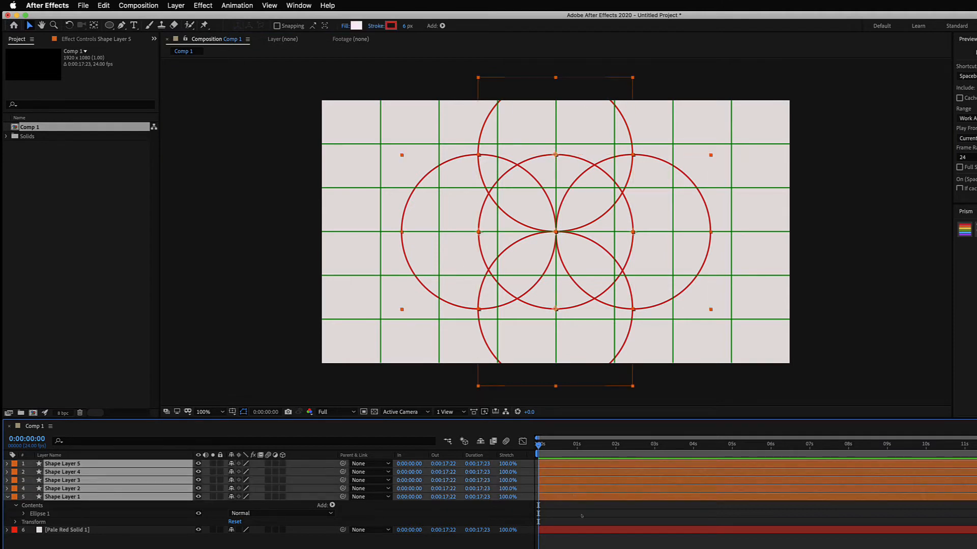
{"action": "left_click", "coordinate": [580, 516]}
{"action": "left_click", "coordinate": [570, 464]}
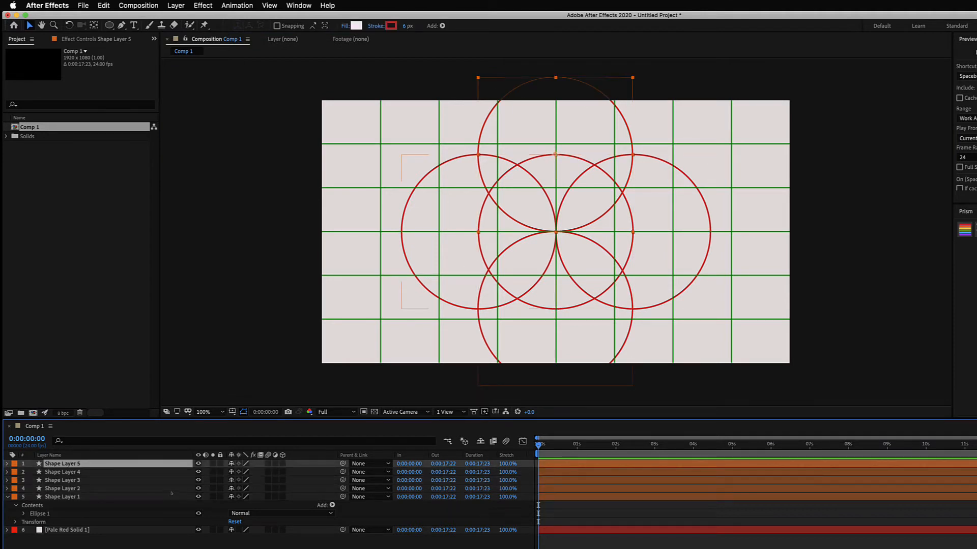
{"action": "left_click", "coordinate": [172, 497], "text": "shift"}
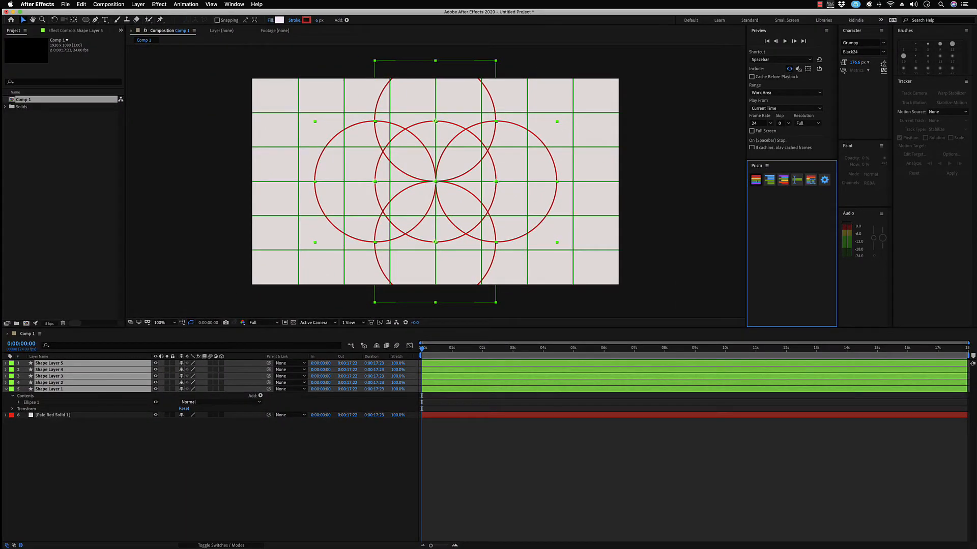
{"action": "left_click", "coordinate": [755, 180]}
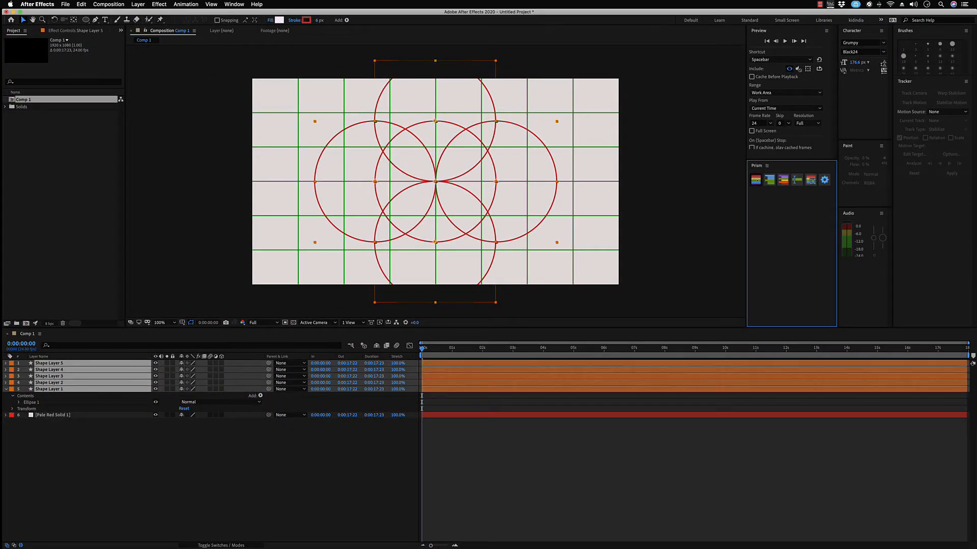
{"action": "left_click", "coordinate": [755, 180]}
{"action": "left_click", "coordinate": [756, 180]}
{"action": "left_click", "coordinate": [755, 180]}
{"action": "left_click", "coordinate": [755, 179]}
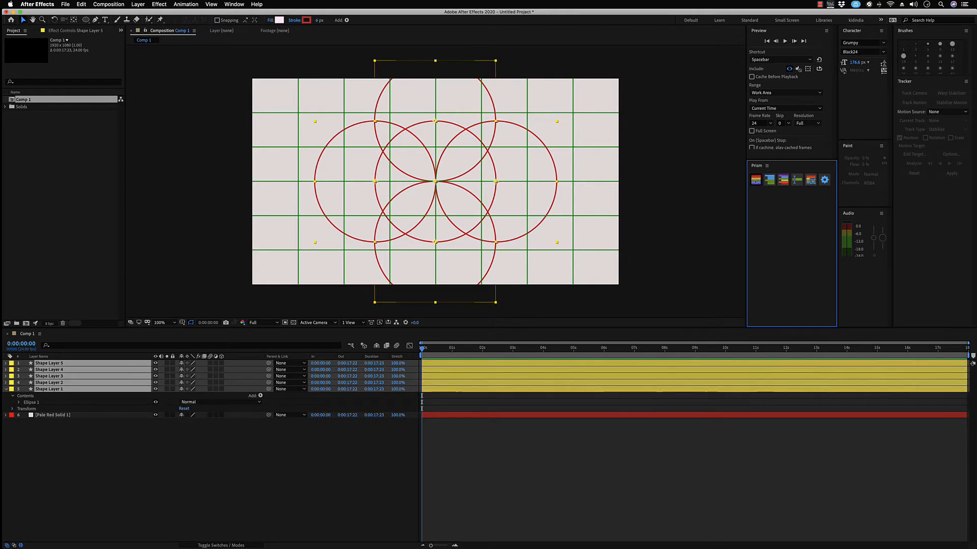
{"action": "left_click", "coordinate": [755, 180]}
{"action": "left_click", "coordinate": [755, 179]}
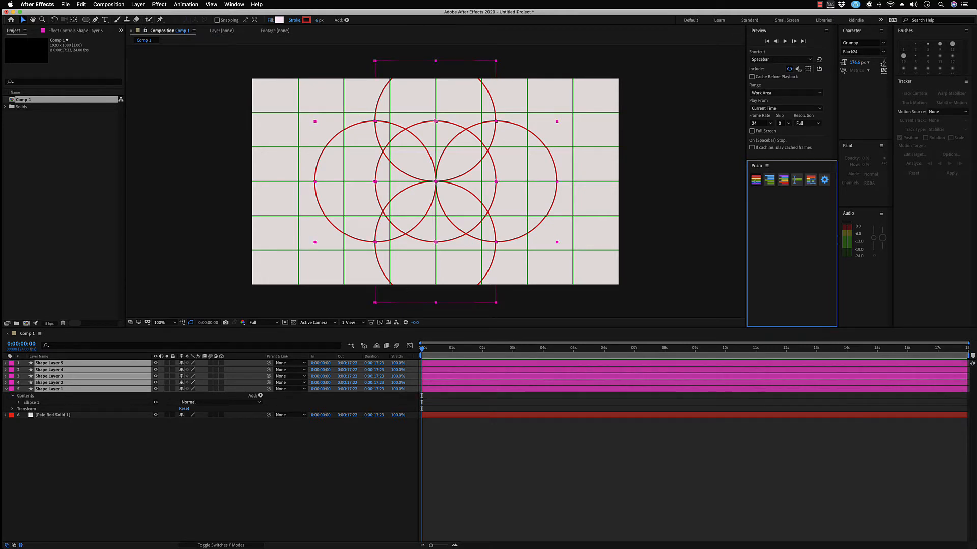
{"action": "left_click", "coordinate": [756, 179]}
{"action": "left_click", "coordinate": [755, 180]}
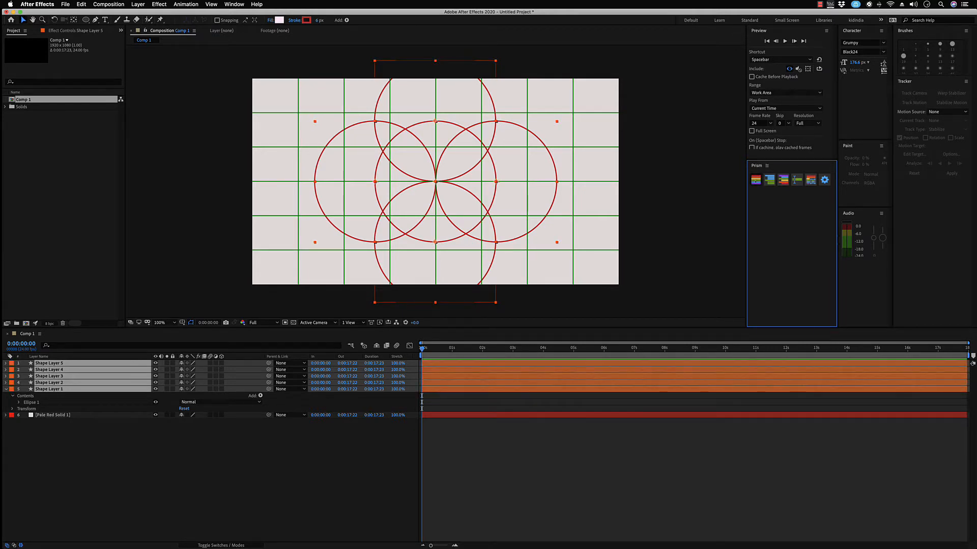
{"action": "left_click", "coordinate": [755, 179]}
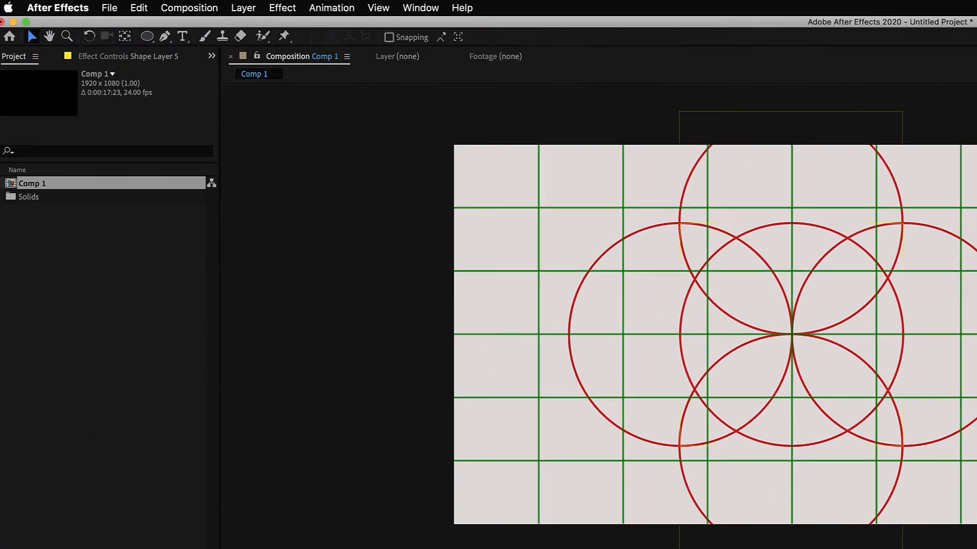
Step: Start a Pen tool path in the upper-right area of the composition, beyond the circles' upper-right crossing
{"action": "key", "text": "g"}
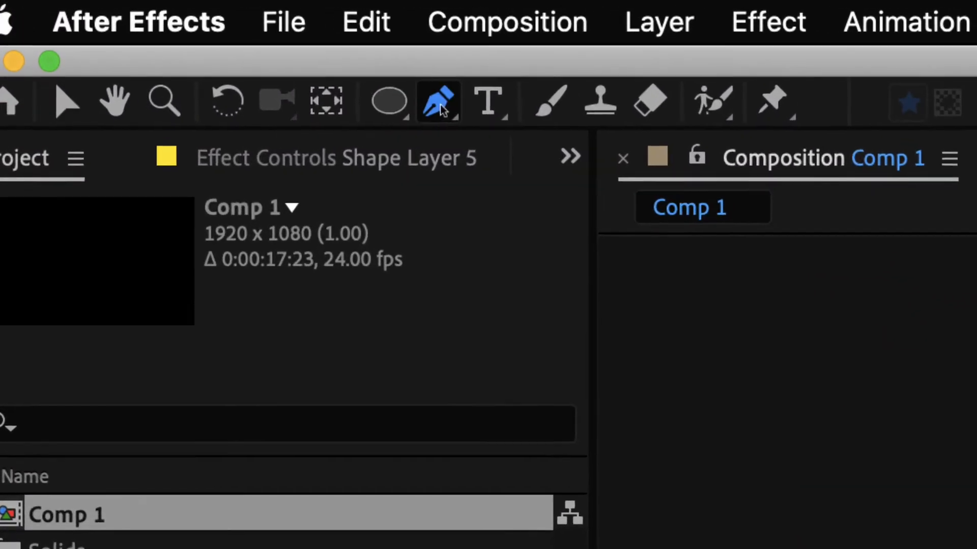
{"action": "left_click", "coordinate": [852, 103]}
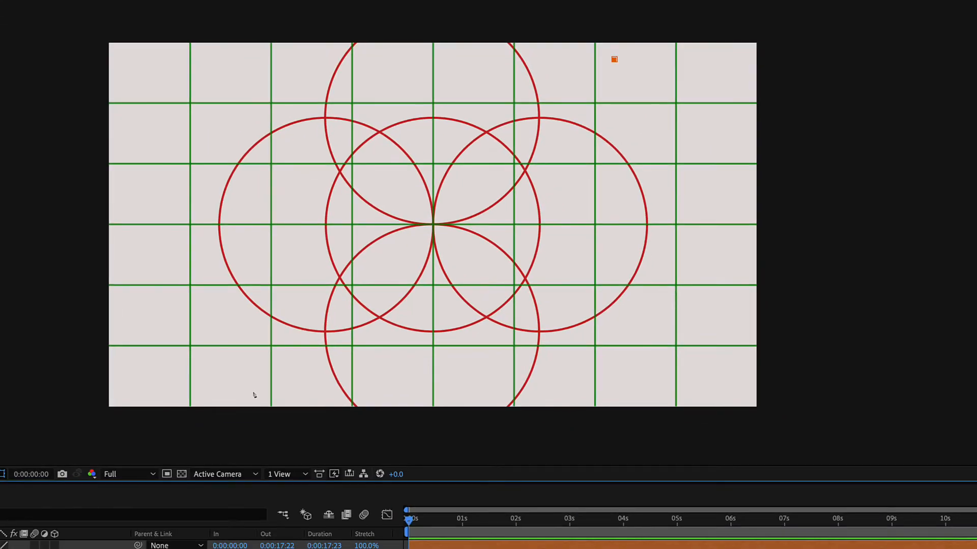
{"action": "left_click", "coordinate": [252, 390]}
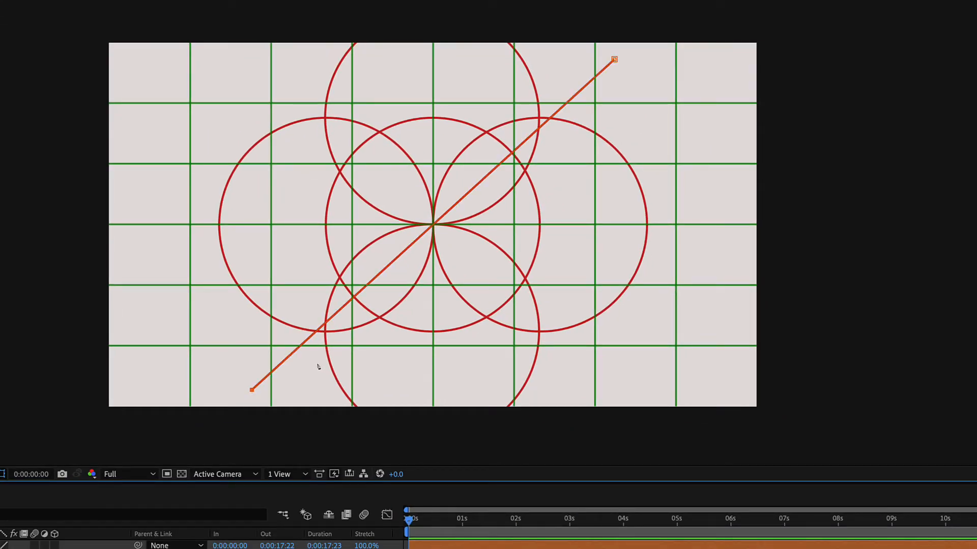
{"action": "key", "text": "super+z"}
{"action": "left_click_drag", "start_coordinate": [267, 385], "coordinate": [164, 401]}
{"action": "key", "text": "super+z"}
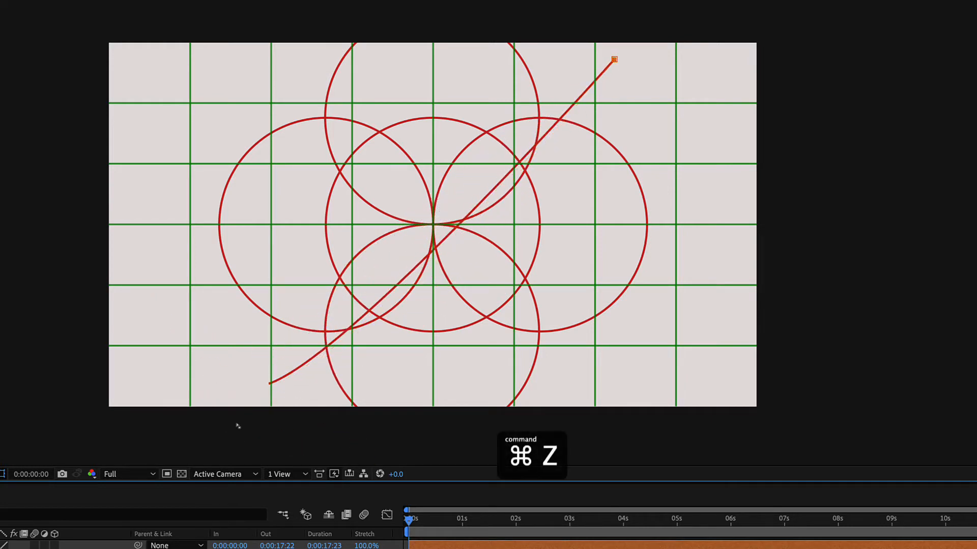
{"action": "key", "text": "super+z"}
Step: Finish the straight diagonal line at the lower left and adjust both endpoints so it runs through the centre and circle crossings
{"action": "left_click", "coordinate": [269, 376]}
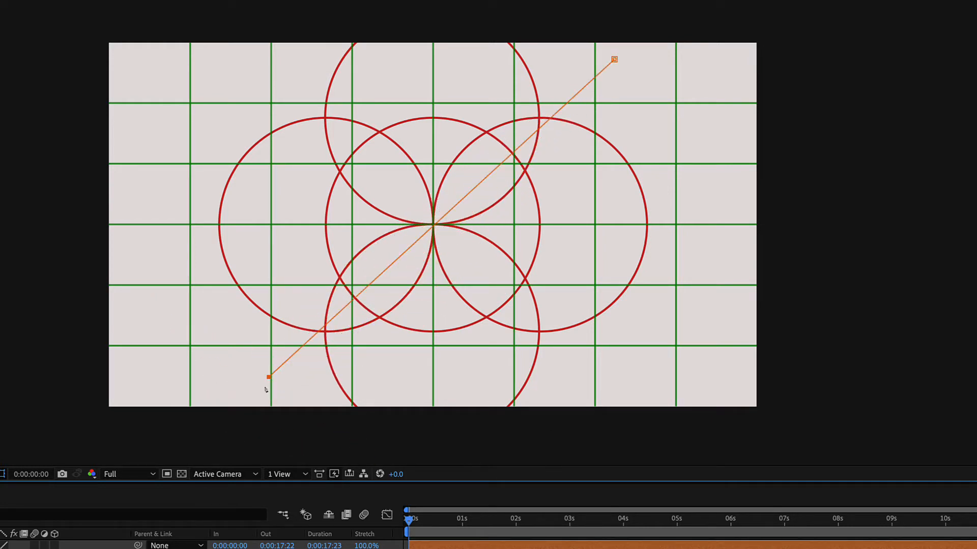
{"action": "mouse_move", "coordinate": [267, 377]}
{"action": "left_mouse_down"}
{"action": "mouse_move", "coordinate": [290, 348]}
{"action": "mouse_move", "coordinate": [278, 377]}
{"action": "left_mouse_up"}
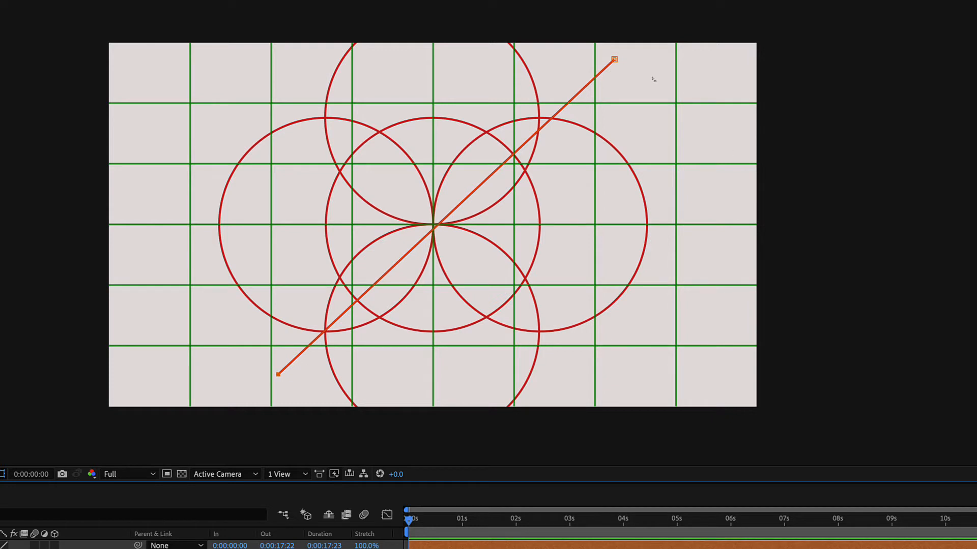
{"action": "left_click_drag", "start_coordinate": [615, 60], "coordinate": [600, 61]}
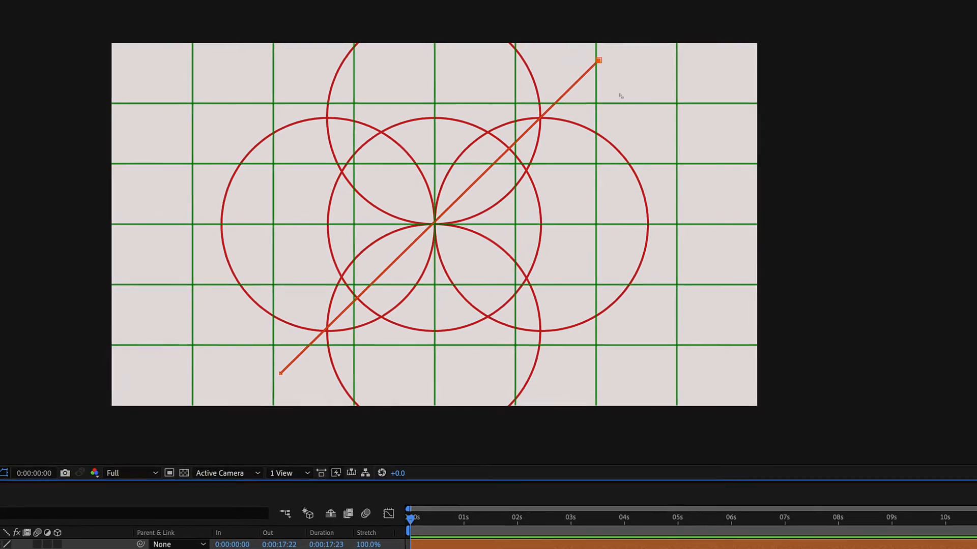
Step: Duplicate the diagonal line's layer and set the copy's rotation to -45°
{"action": "left_click", "coordinate": [444, 547]}
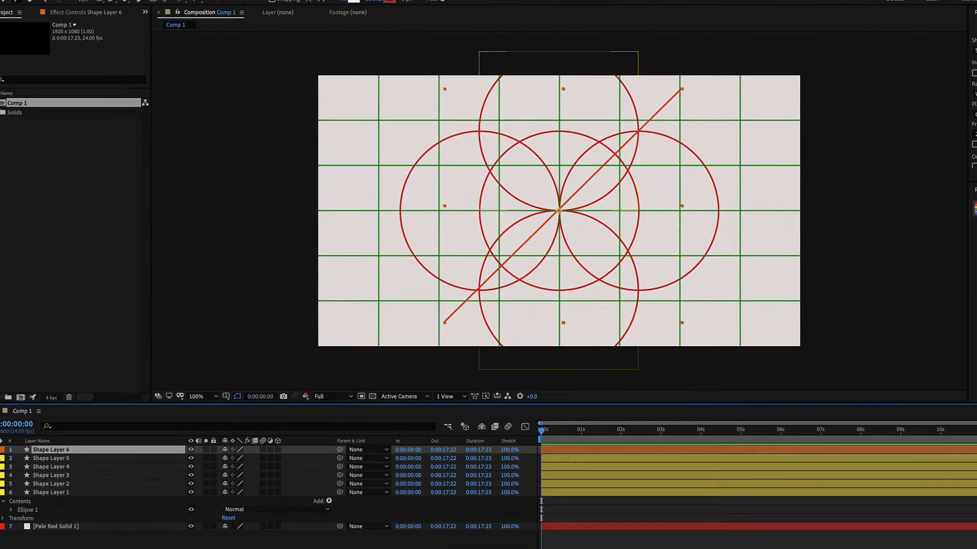
{"action": "key", "text": "super+d"}
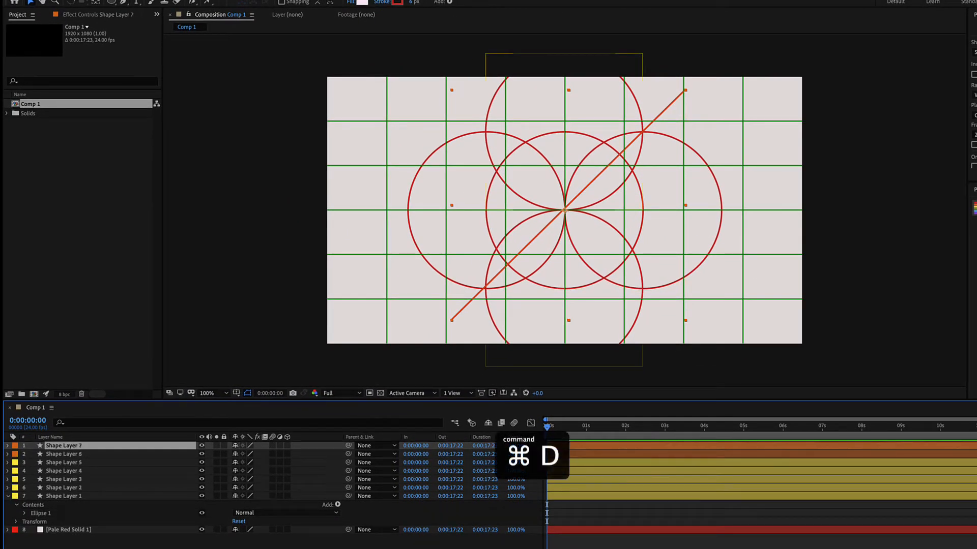
{"action": "key", "text": "r"}
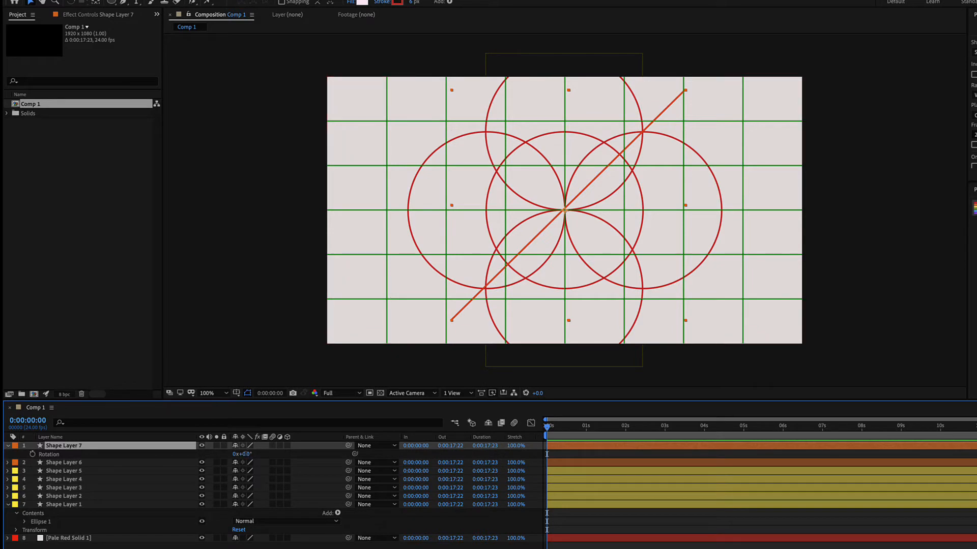
{"action": "left_click_drag", "start_coordinate": [248, 453], "coordinate": [224, 454]}
{"action": "left_click", "coordinate": [234, 463]}
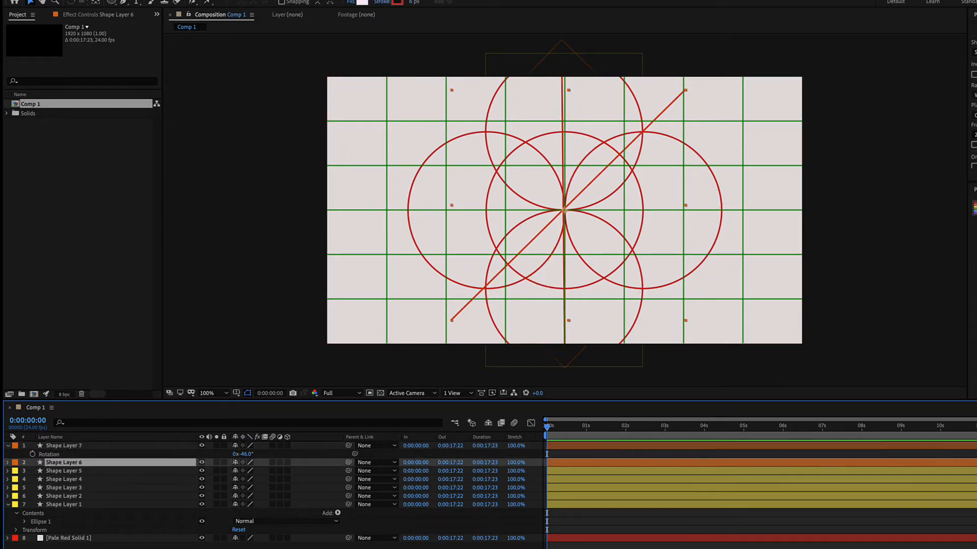
{"action": "left_click", "coordinate": [245, 455]}
{"action": "type", "text": "-455"}
{"action": "key", "text": "BackSpace"}
{"action": "key", "text": "Return"}
{"action": "left_click", "coordinate": [582, 545]}
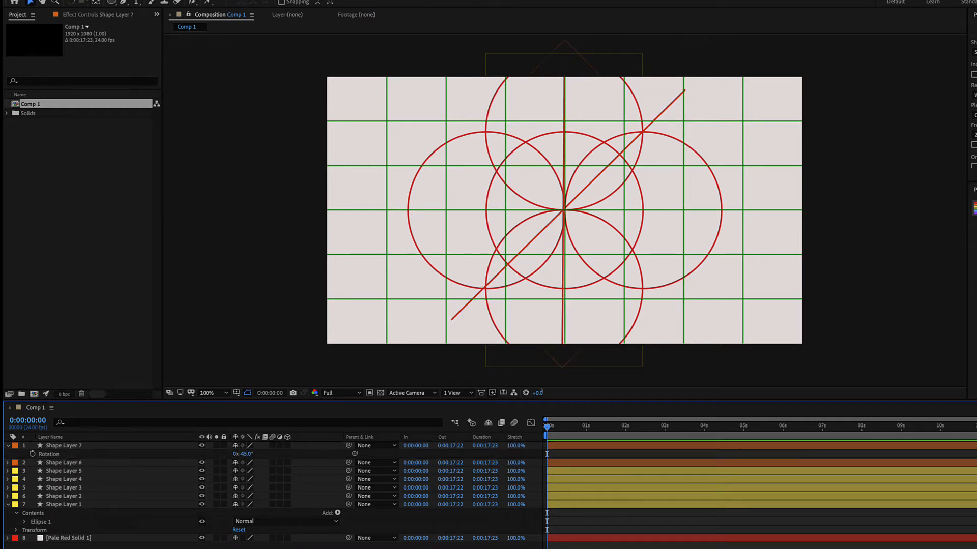
{"action": "left_click", "coordinate": [567, 446]}
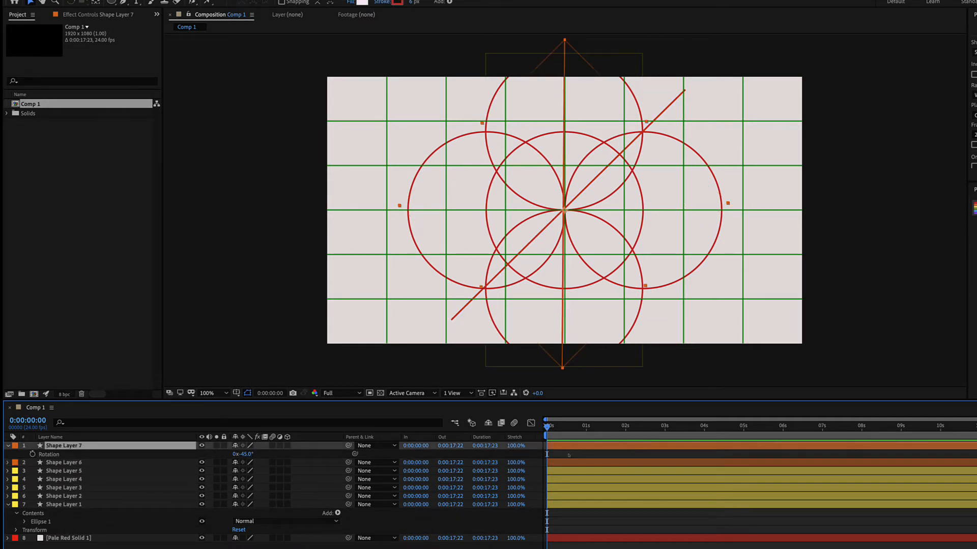
Step: Delete the rotated copy, then centre the original diagonal line's anchor point and align the line with the grid's exact centre
{"action": "key", "text": "Delete"}
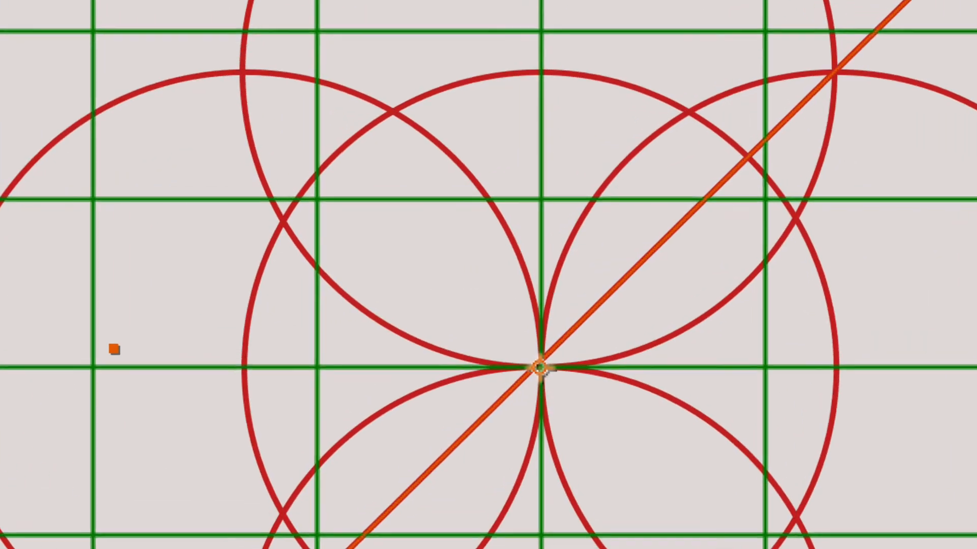
{"action": "key", "text": "alt+super+Home"}
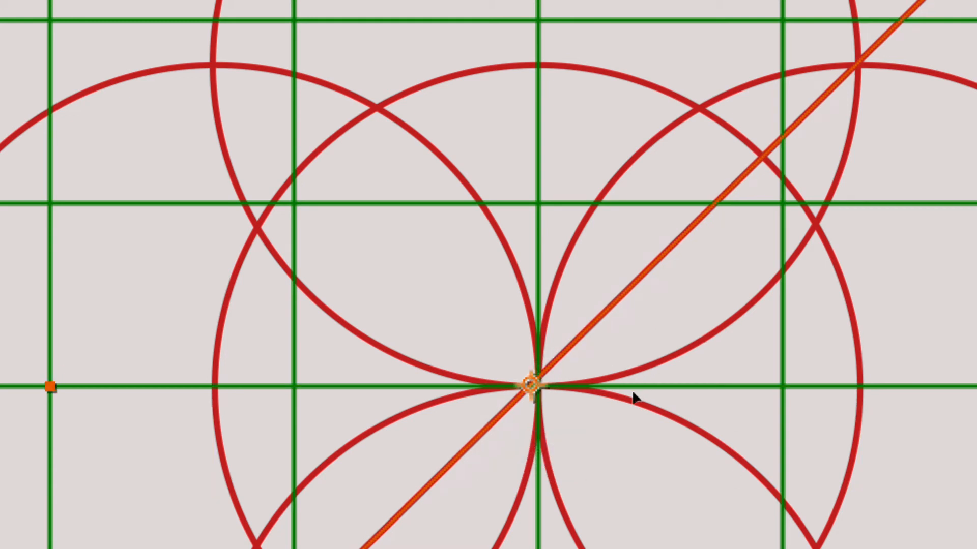
{"action": "left_click_drag", "start_coordinate": [633, 392], "coordinate": [643, 397]}
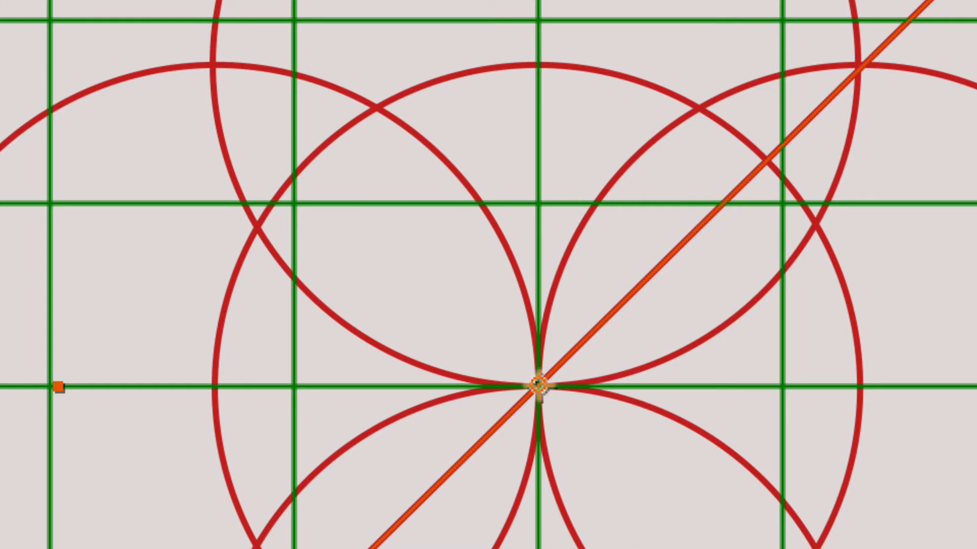
{"action": "scroll", "coordinate": [567, 449], "scroll_direction": "up", "scroll_amount": 3}
{"action": "left_click_drag", "start_coordinate": [639, 451], "coordinate": [631, 466]}
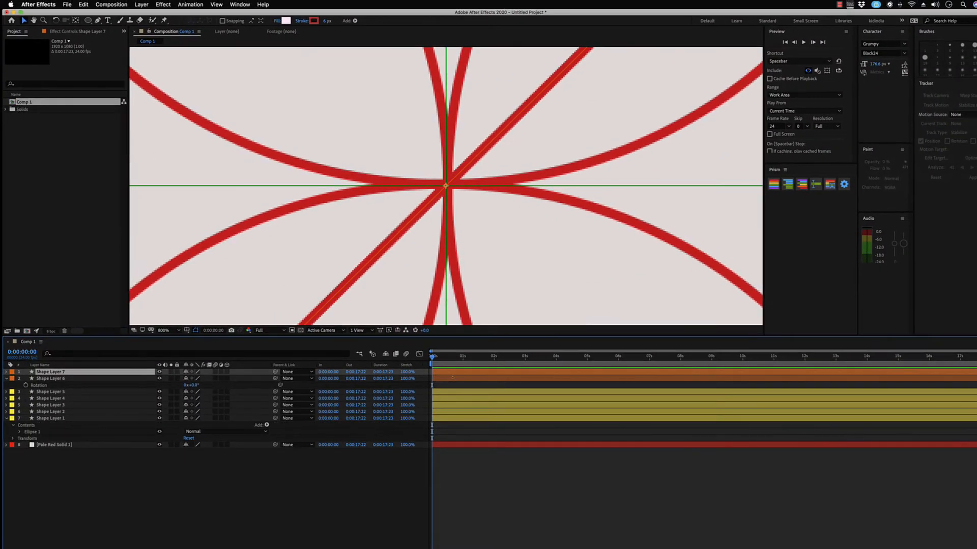
Step: Duplicate the realigned diagonal line's layer and set the copy's rotation to -45°
{"action": "key", "text": "r"}
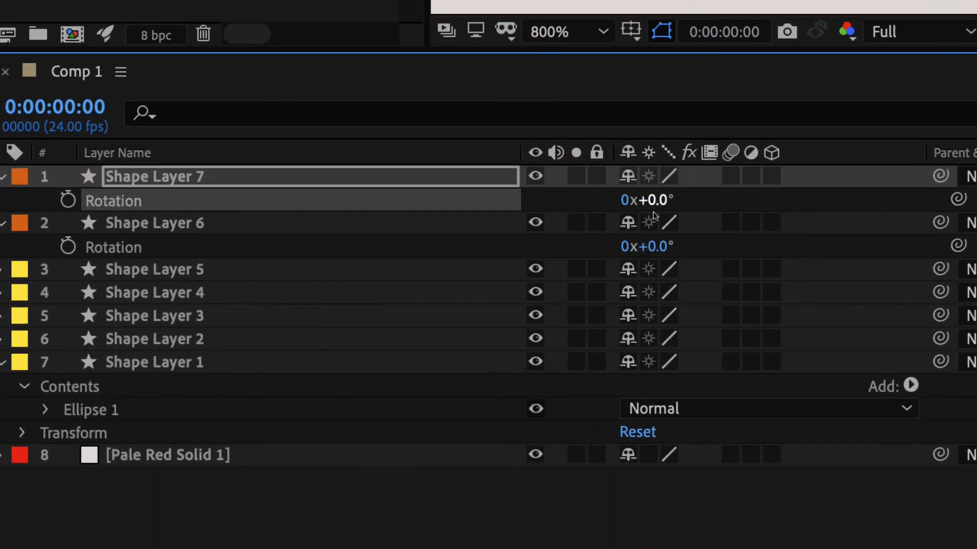
{"action": "left_click", "coordinate": [194, 379]}
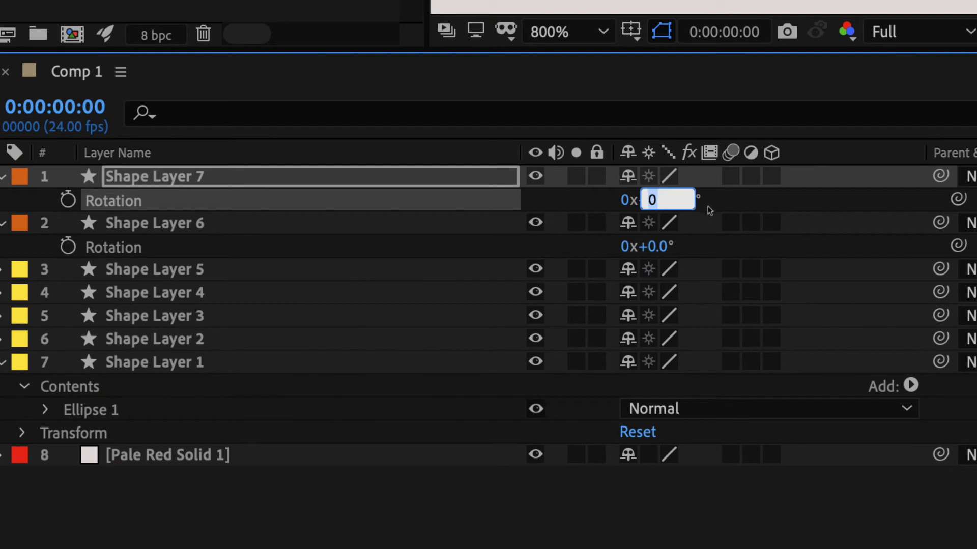
{"action": "type", "text": "-45"}
{"action": "key", "text": "Return"}
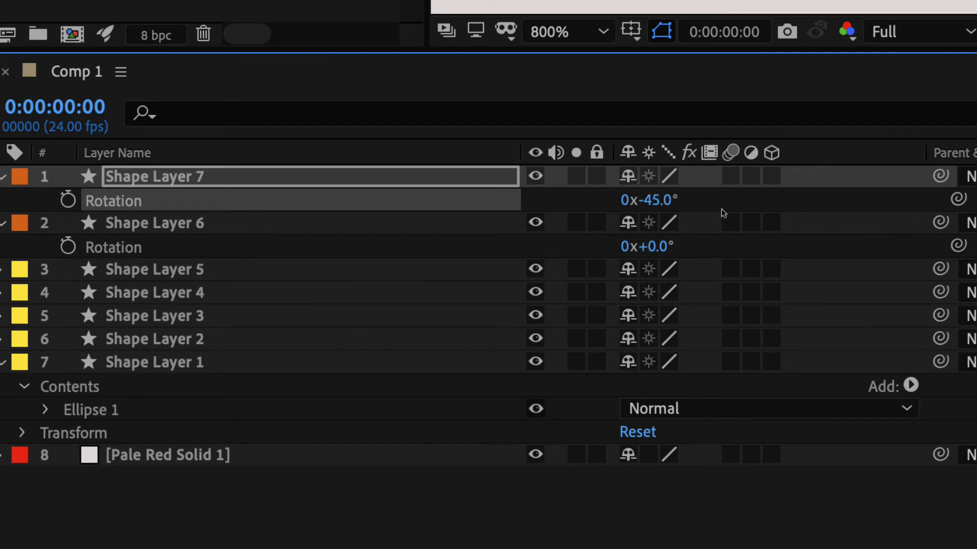
Step: Duplicate the -45° line's layer and subtract another 45° so the new copy's rotation is -90°
{"action": "left_click", "coordinate": [517, 182]}
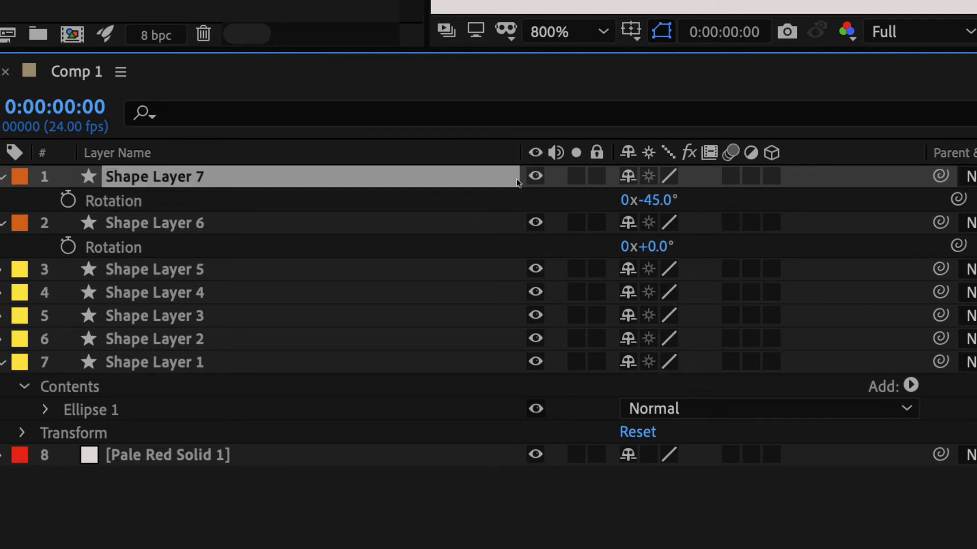
{"action": "key", "text": "super+d"}
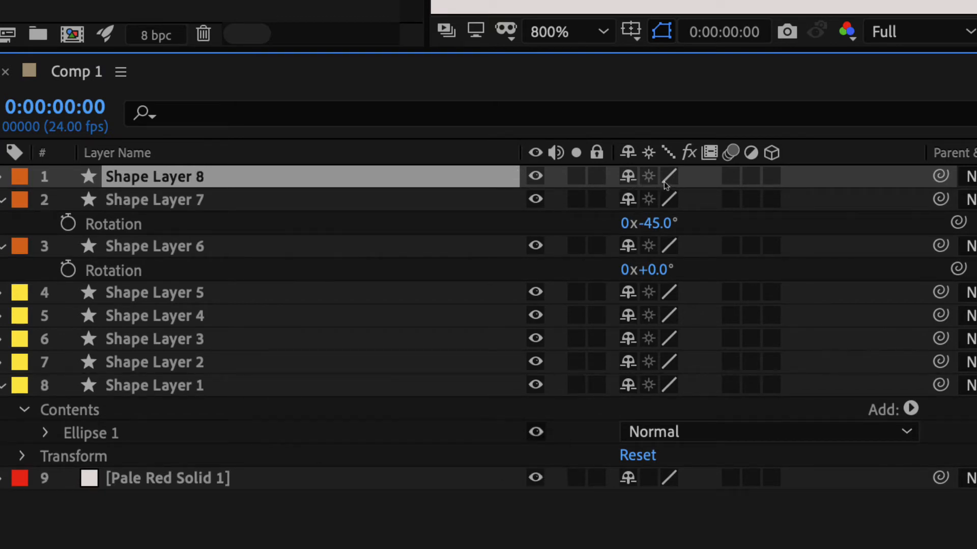
{"action": "key", "text": "r"}
{"action": "left_click", "coordinate": [657, 200]}
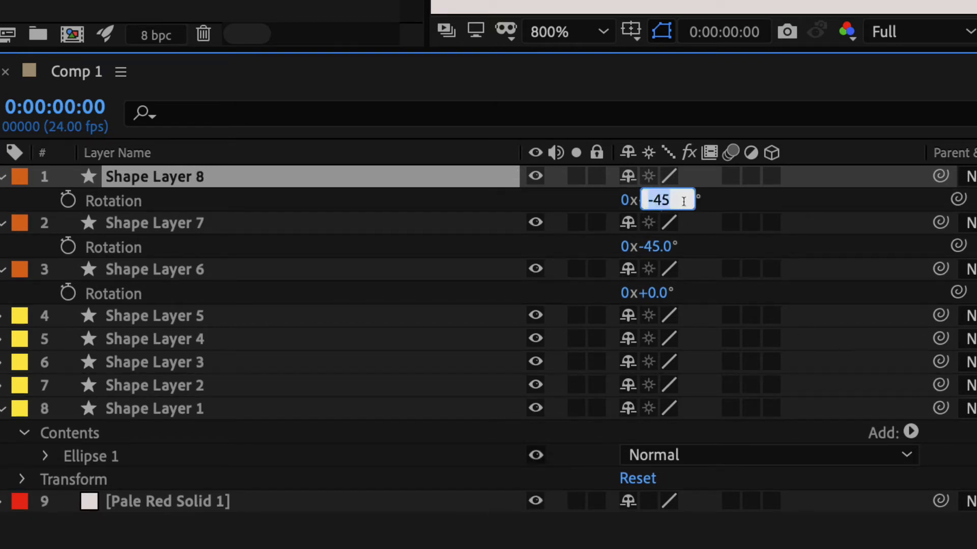
{"action": "key", "text": "Right"}
{"action": "type", "text": "-"}
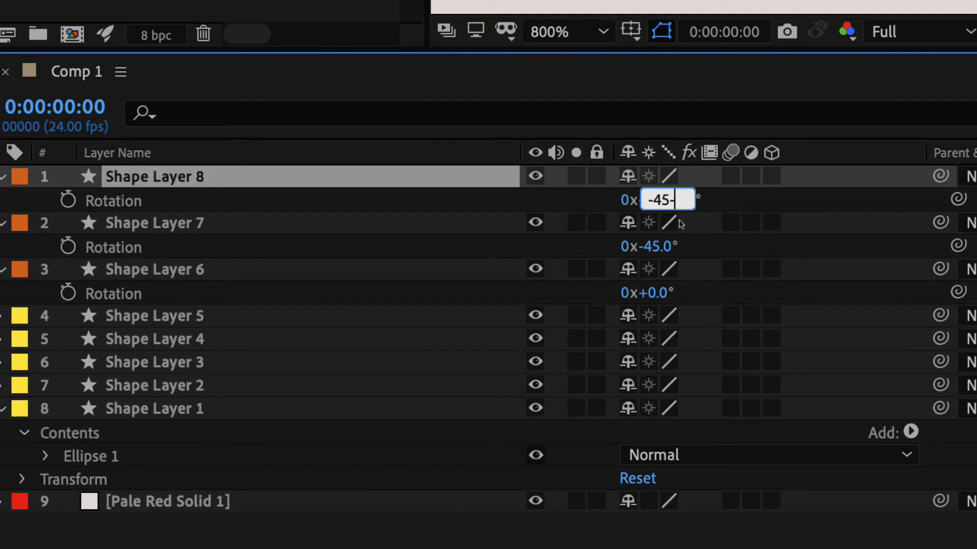
{"action": "type", "text": "45"}
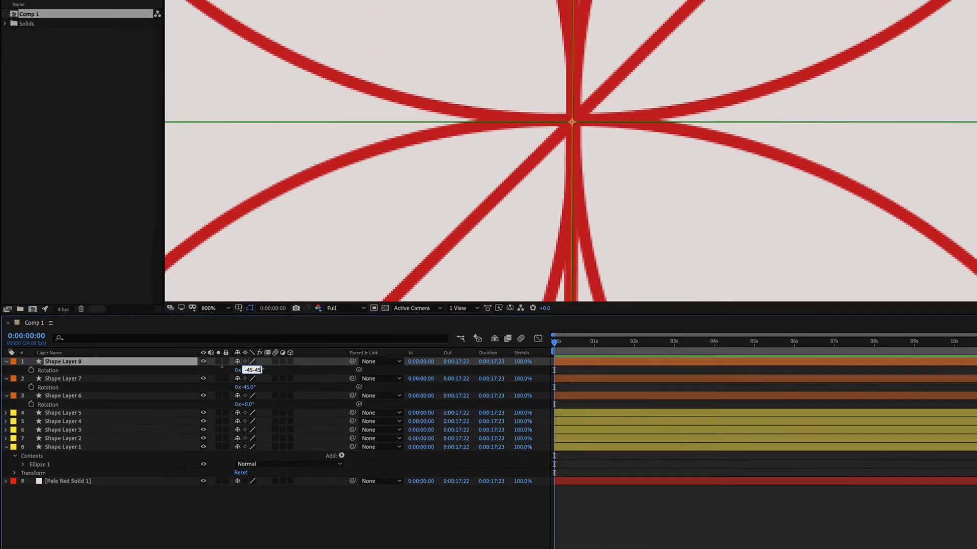
{"action": "key", "text": "Return"}
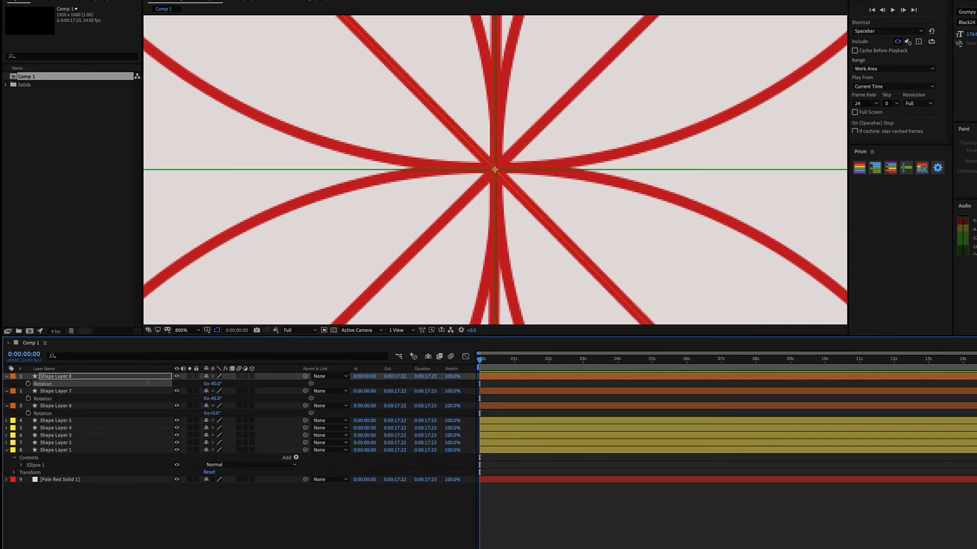
Step: Duplicate the -90° line's layer, set the copy's rotation to -135° and deselect it
{"action": "left_click", "coordinate": [150, 377]}
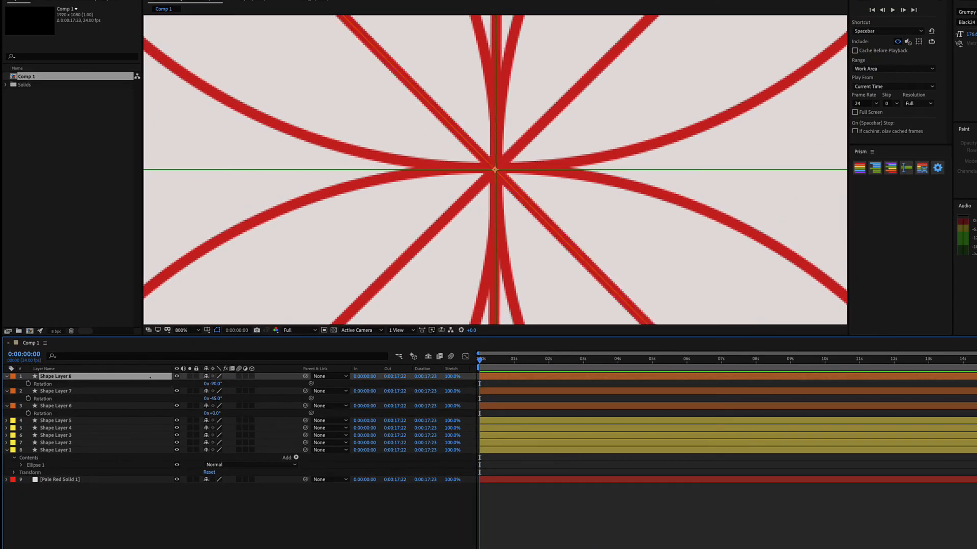
{"action": "key", "text": "super+d"}
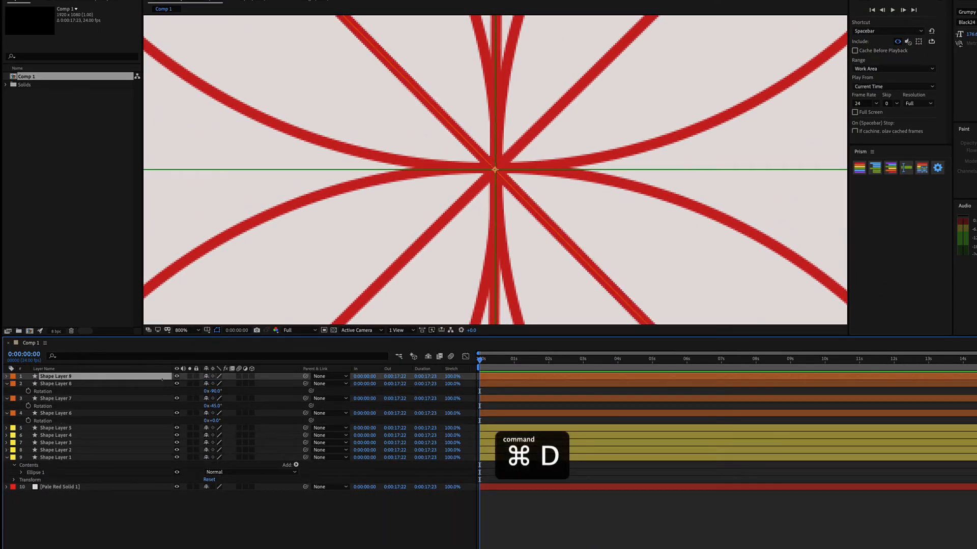
{"action": "key", "text": "r"}
{"action": "left_click", "coordinate": [217, 385]}
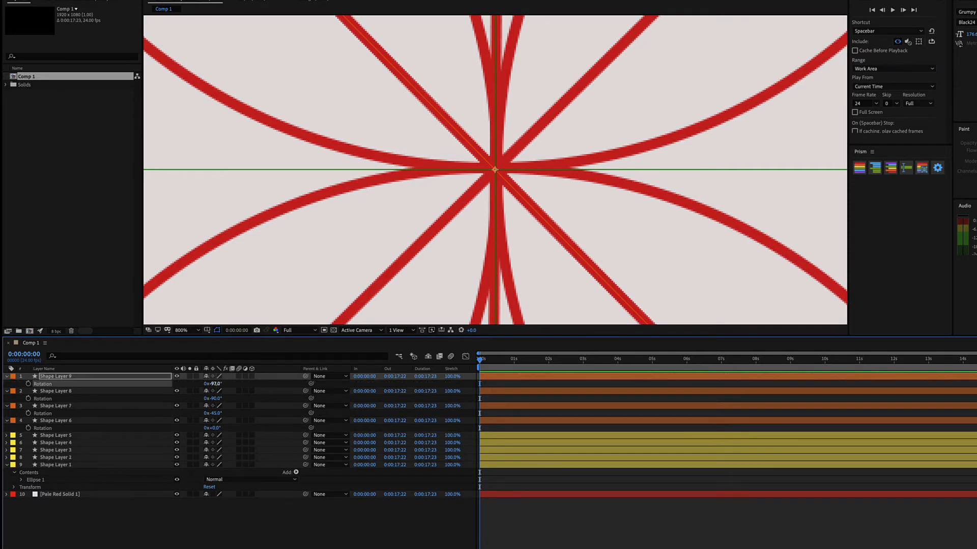
{"action": "left_click", "coordinate": [217, 384]}
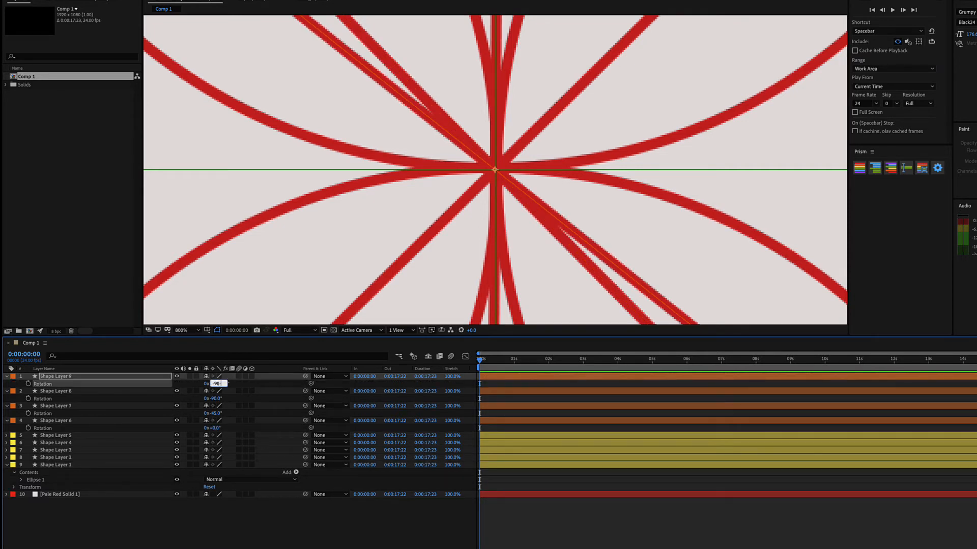
{"action": "key", "text": "Return"}
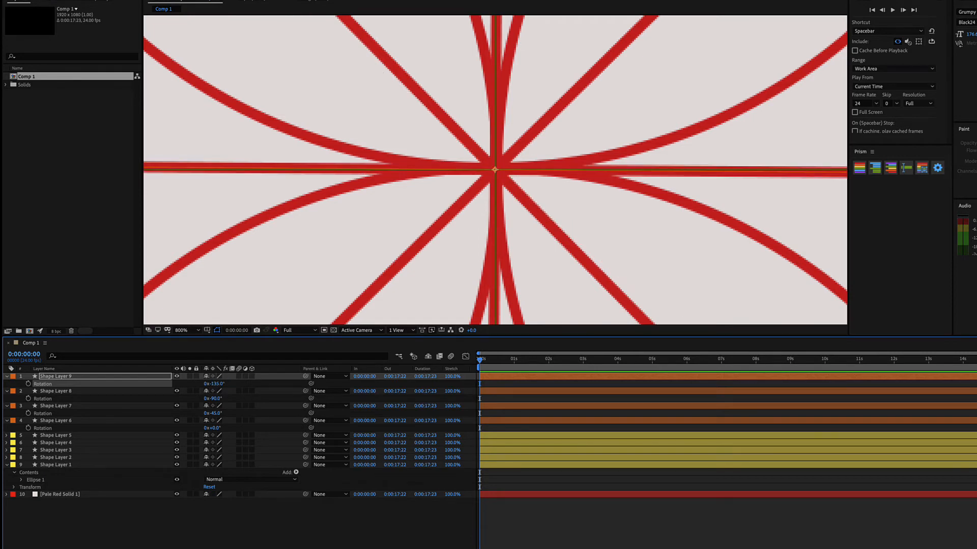
{"action": "key", "text": "F2"}
{"action": "key", "text": "slash"}
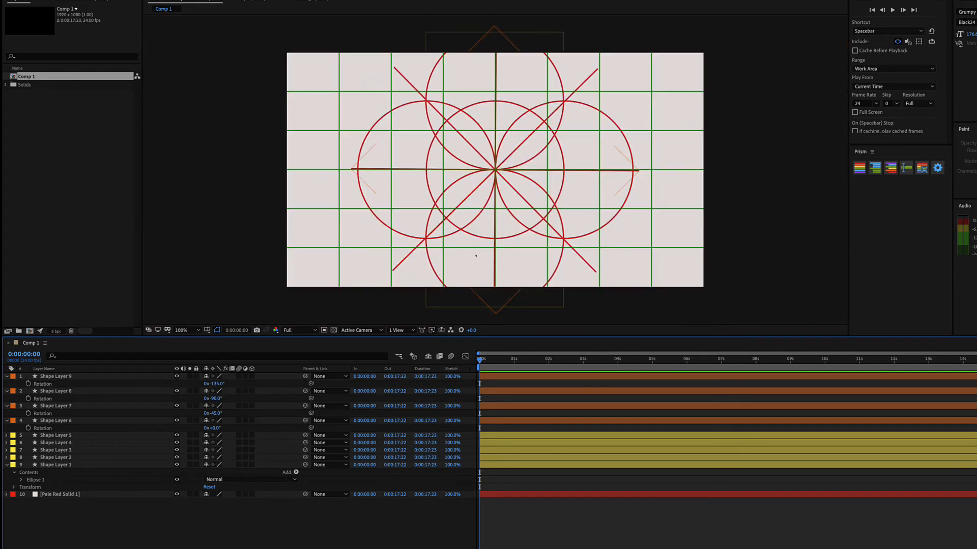
Step: Select all four straight line layers and set their stroke width to 13 px
{"action": "left_click", "coordinate": [143, 375]}
{"action": "left_click", "coordinate": [142, 419]}
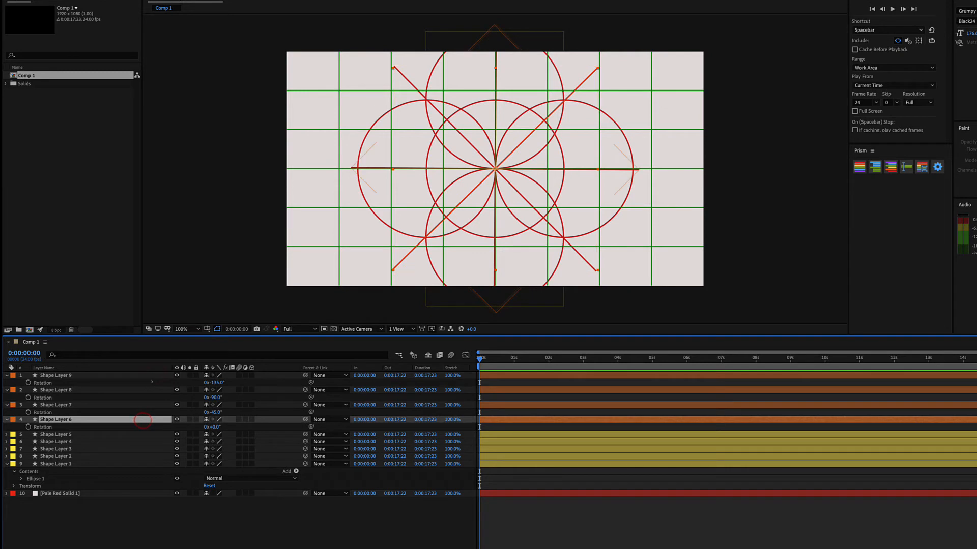
{"action": "left_click", "coordinate": [151, 375], "text": "shift"}
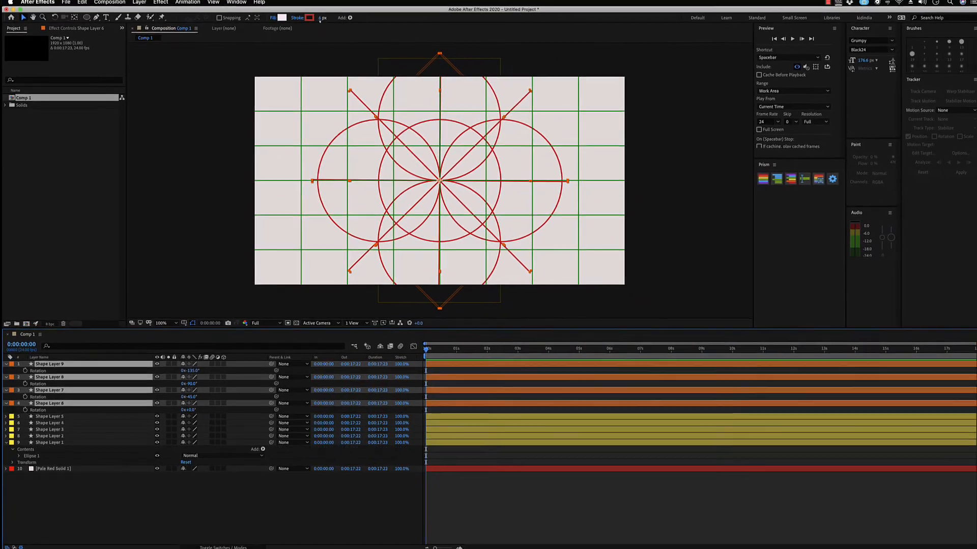
{"action": "left_click", "coordinate": [317, 21]}
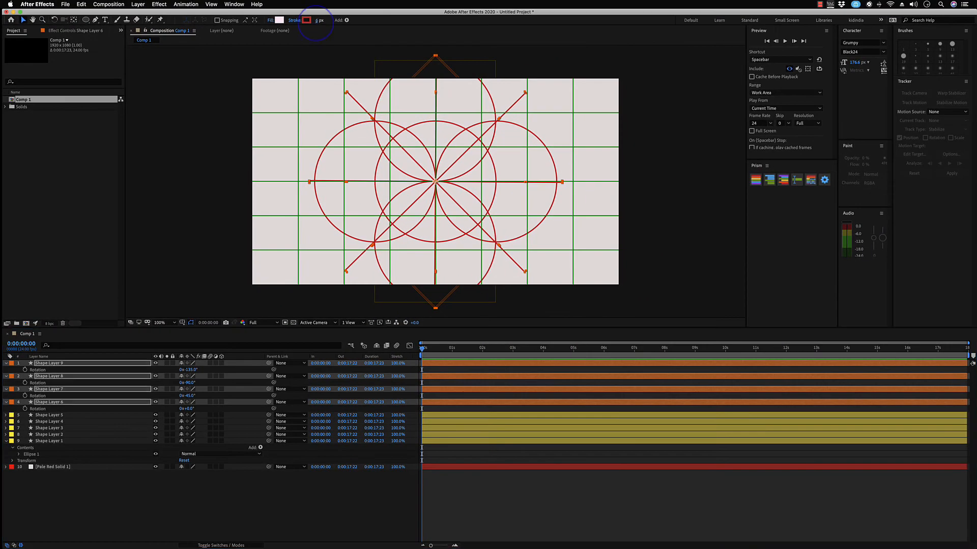
{"action": "left_click_drag", "start_coordinate": [317, 21], "coordinate": [319, 21]}
Step: Change the four lines' stroke colour to near-black and deselect the layers
{"action": "left_click", "coordinate": [307, 20]}
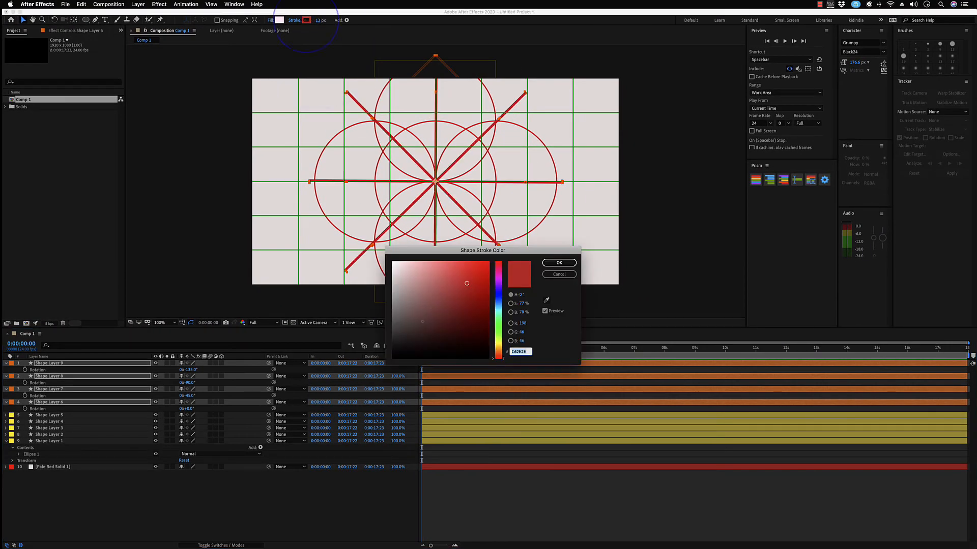
{"action": "mouse_move", "coordinate": [465, 279]}
{"action": "left_mouse_down"}
{"action": "mouse_move", "coordinate": [414, 295]}
{"action": "mouse_move", "coordinate": [392, 338]}
{"action": "left_mouse_up"}
{"action": "left_click", "coordinate": [558, 262]}
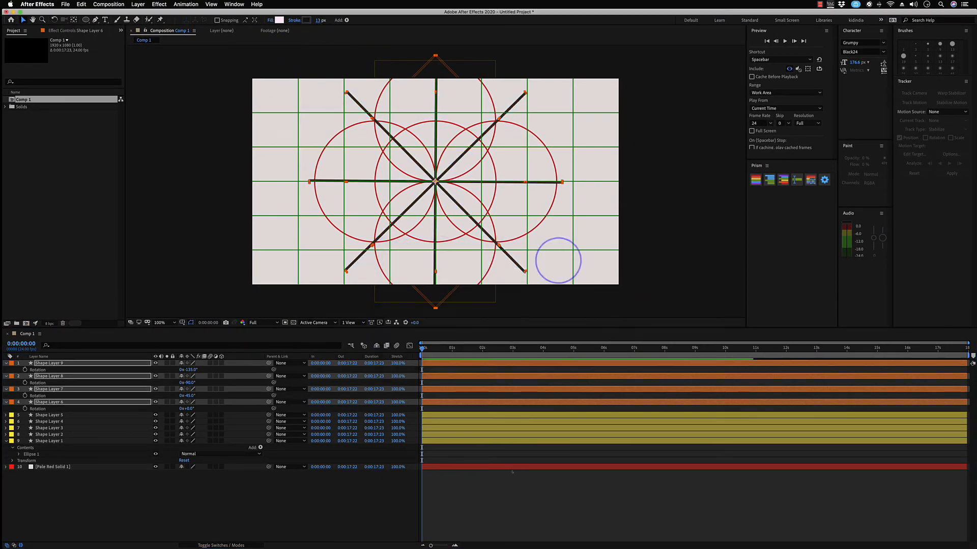
{"action": "left_click", "coordinate": [496, 501]}
Step: Hide the proportional grid in the composition view
{"action": "left_click", "coordinate": [183, 323]}
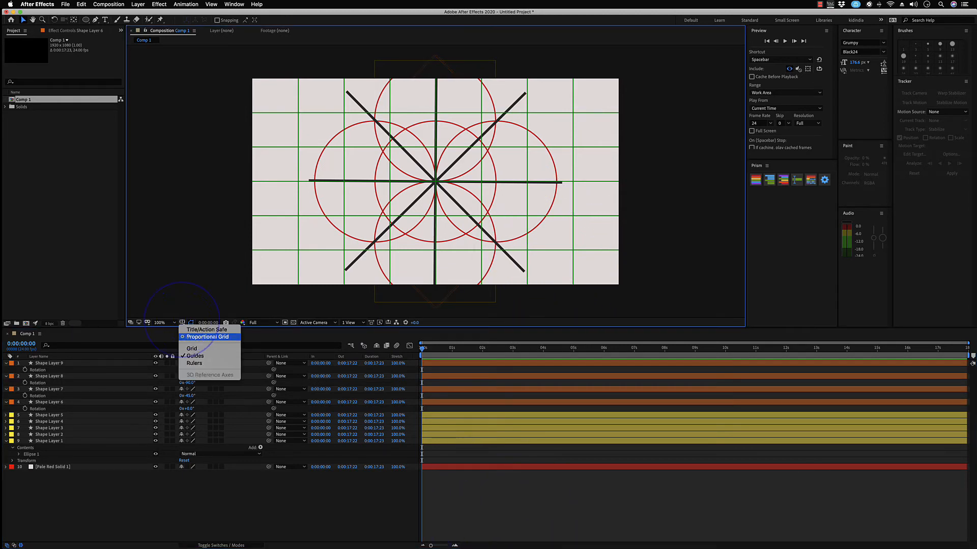
{"action": "left_click", "coordinate": [209, 338]}
{"action": "left_click", "coordinate": [462, 525]}
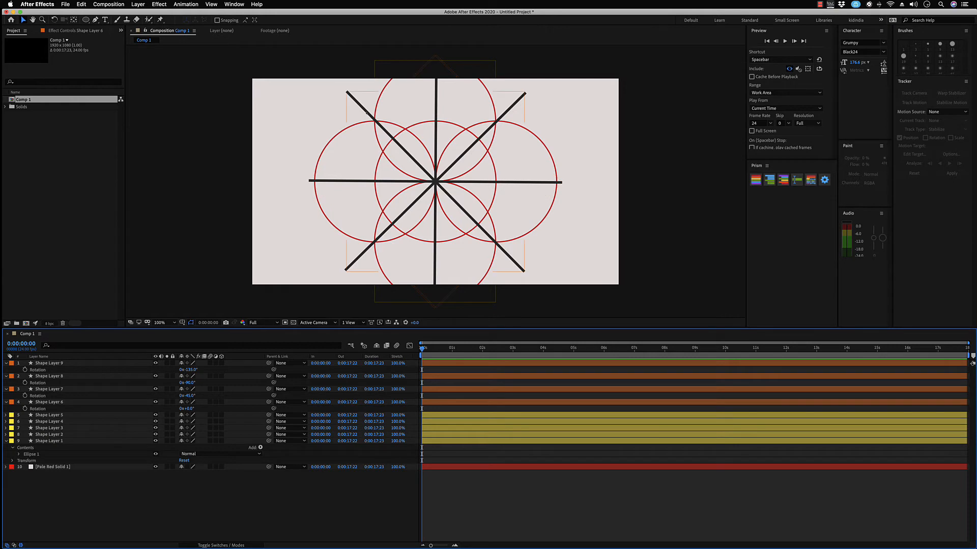
{"action": "double_click", "coordinate": [365, 109]}
{"action": "key", "text": "super+z"}
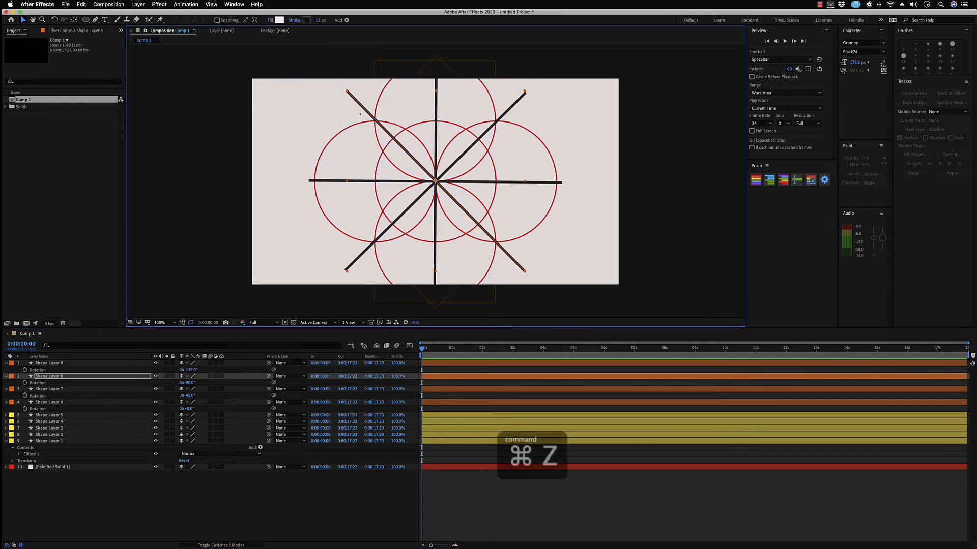
{"action": "left_click", "coordinate": [462, 498]}
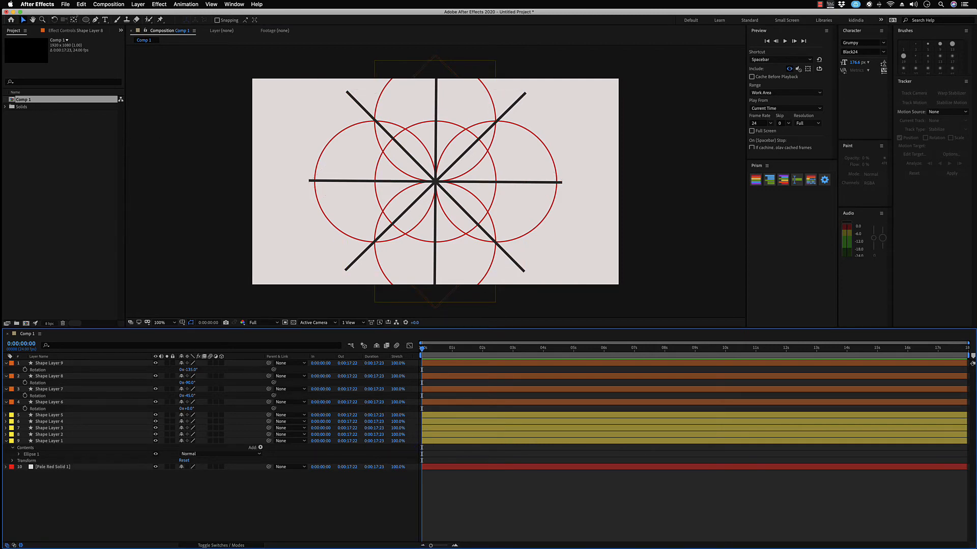
Step: Choose the Rectangle tool and show the proportional grid again
{"action": "left_click", "coordinate": [86, 19]}
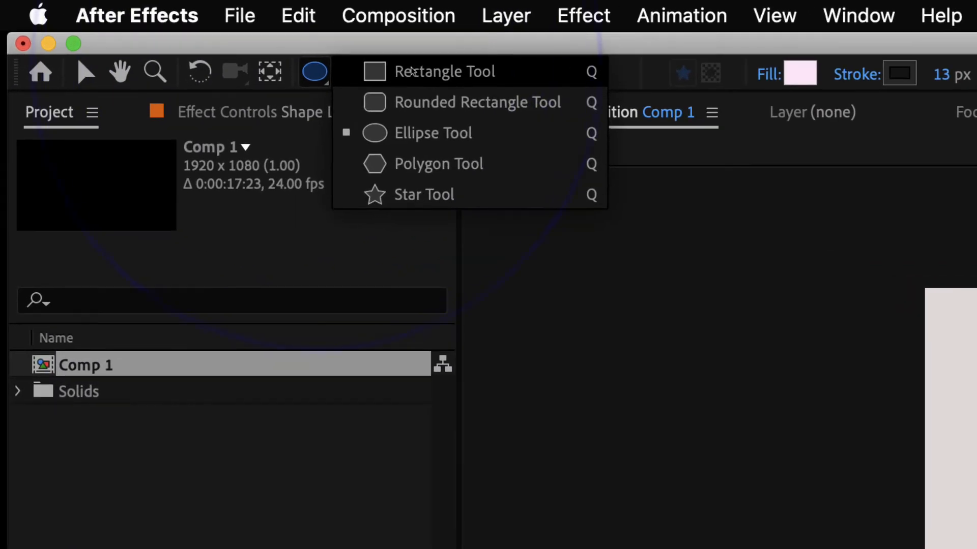
{"action": "left_click", "coordinate": [413, 72]}
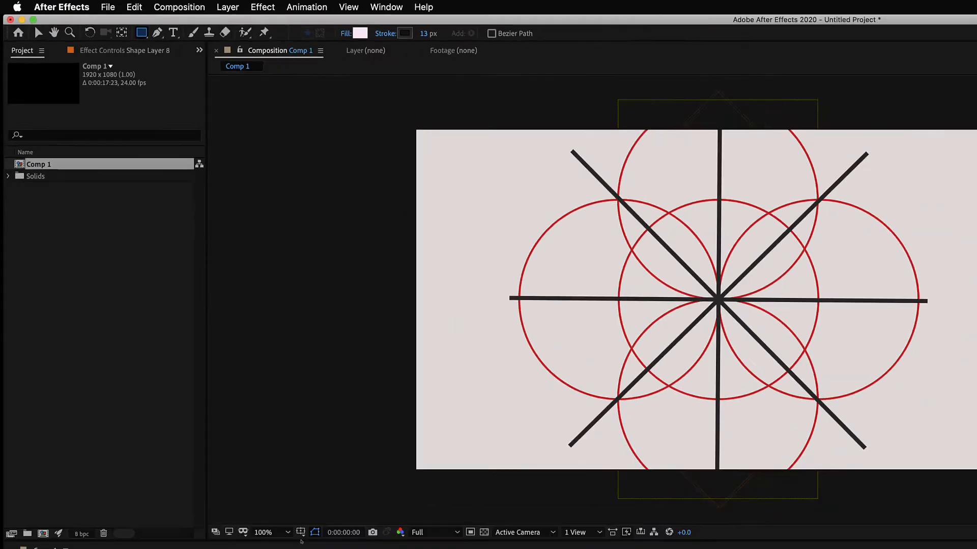
{"action": "left_click", "coordinate": [221, 390]}
{"action": "left_click", "coordinate": [350, 359]}
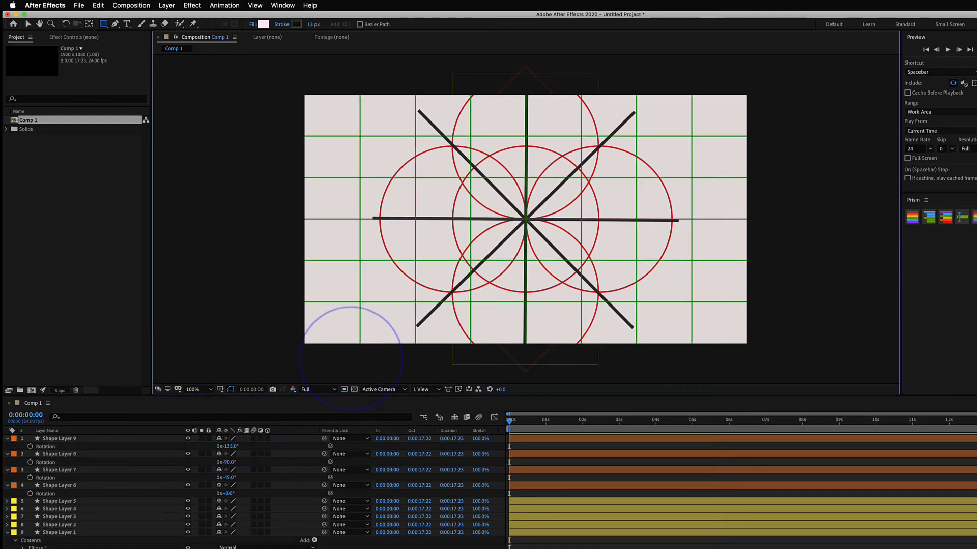
Step: Draw an unfilled square outward from the grid's centre with its corners on the diagonal circle crossings, redoing the first attempt
{"action": "mouse_move", "coordinate": [512, 203]}
{"action": "left_mouse_down"}
{"action": "mouse_move", "coordinate": [526, 218]}
{"action": "mouse_move", "coordinate": [451, 144]}
{"action": "left_mouse_up"}
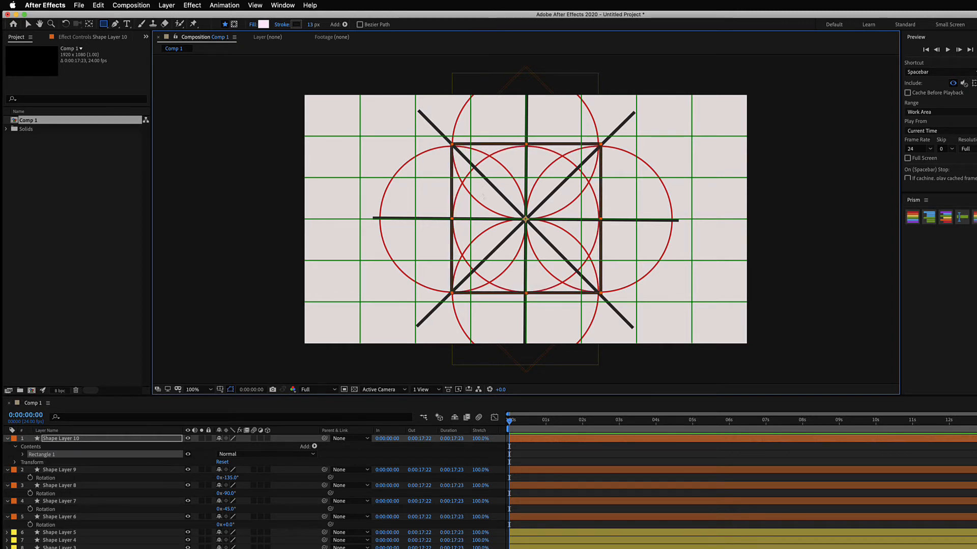
{"action": "key", "text": "cmd+z"}
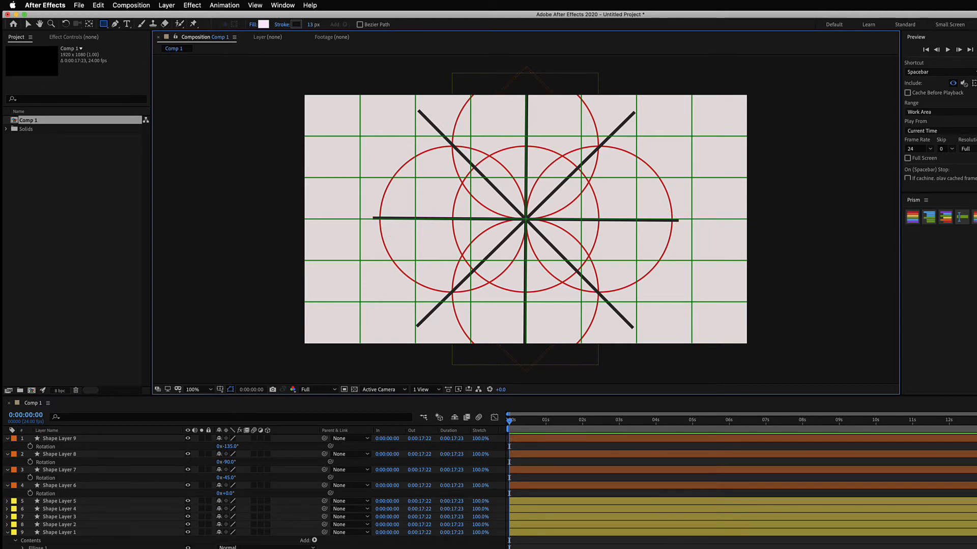
{"action": "left_click_drag", "start_coordinate": [525, 219], "coordinate": [600, 293]}
{"action": "left_click_drag", "start_coordinate": [452, 170], "coordinate": [452, 168]}
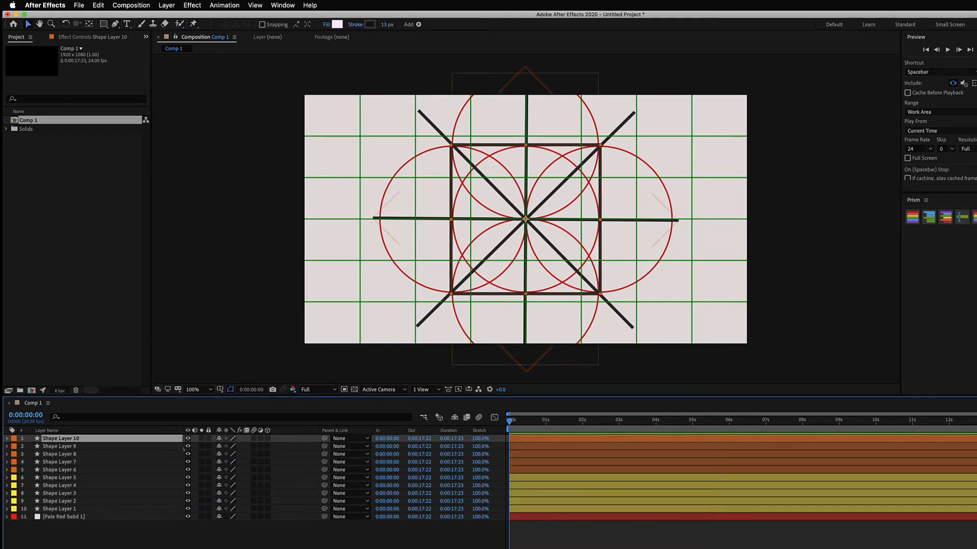
Step: Duplicate the unfilled square, rotate the copy to -45° about the centre, nudge it slightly right and deselect it
{"action": "key", "text": "ctrl+d"}
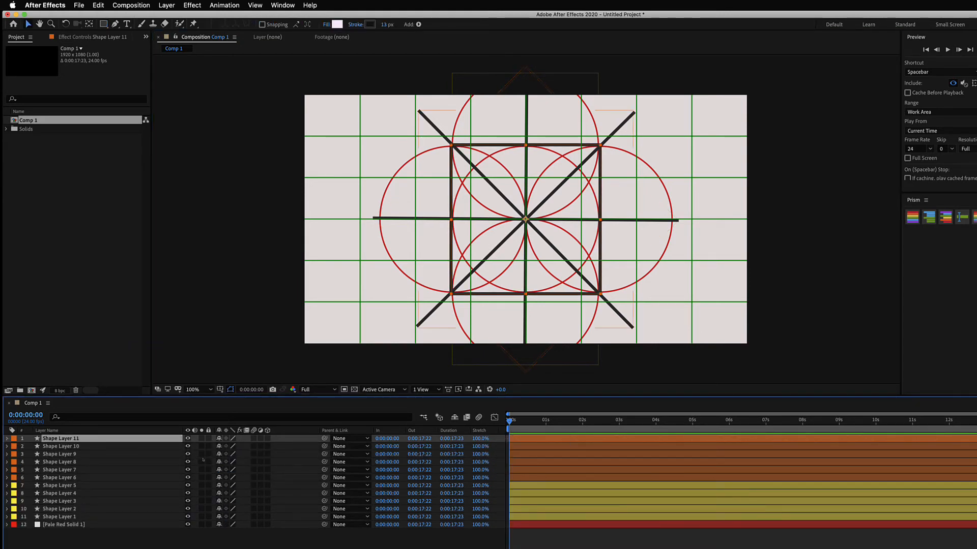
{"action": "key", "text": "r"}
{"action": "left_click_drag", "start_coordinate": [229, 447], "coordinate": [213, 448]}
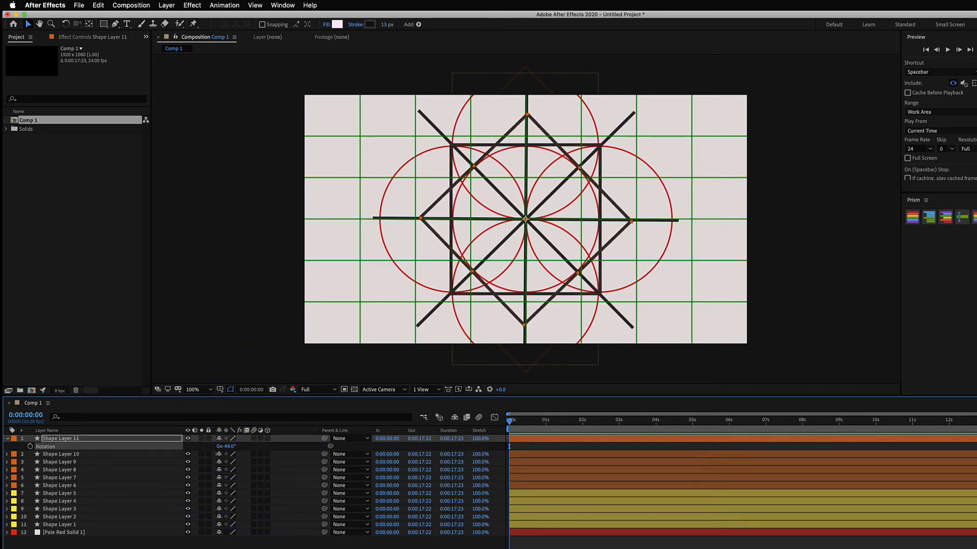
{"action": "left_click", "coordinate": [227, 447]}
{"action": "key", "text": "Return"}
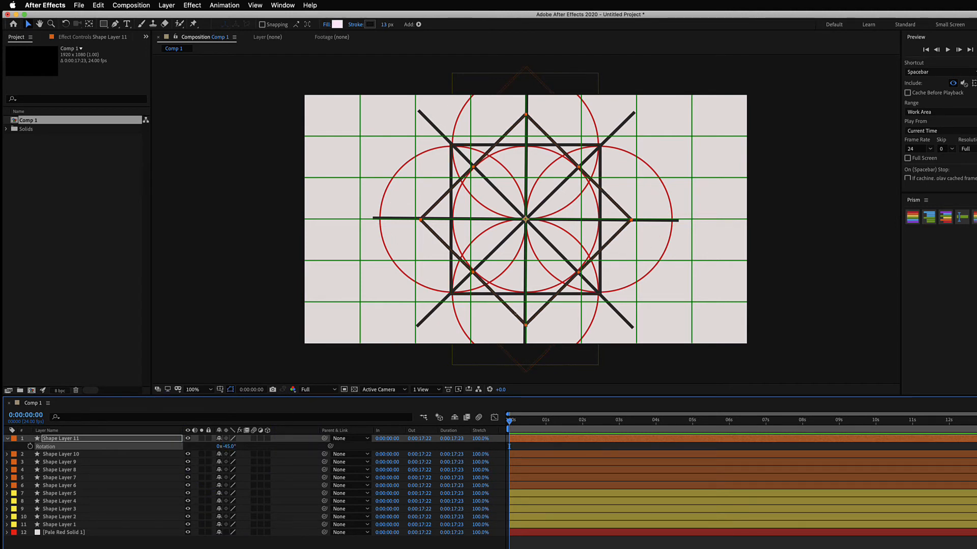
{"action": "key", "text": "Right"}
{"action": "key", "text": "Right"}
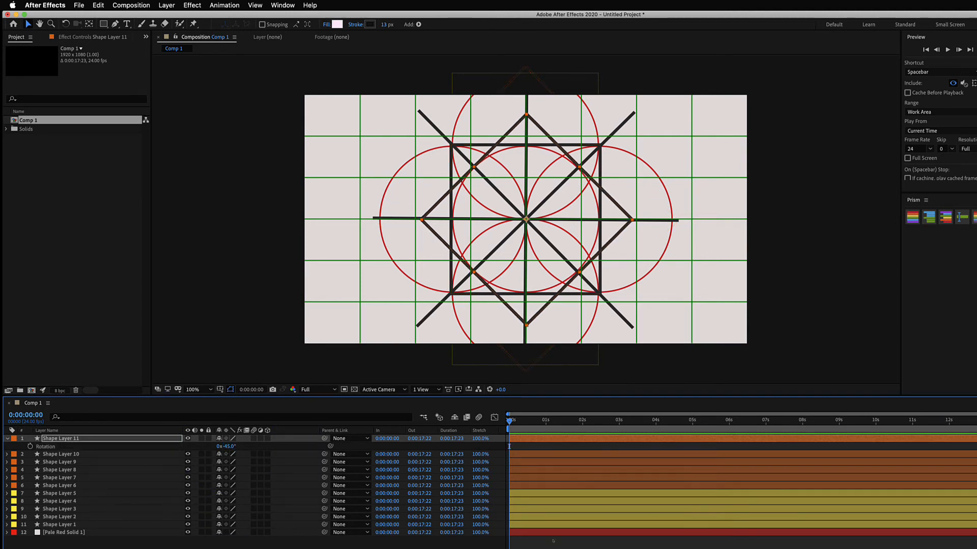
{"action": "left_click", "coordinate": [553, 541]}
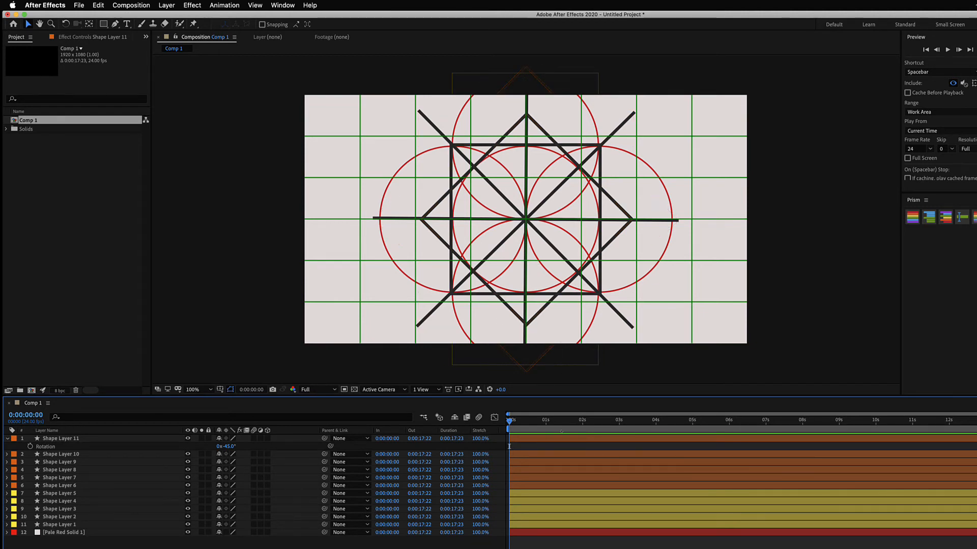
Step: Solo the diagonal line on Shape Layer 6 and turn on the transparency grid
{"action": "left_click", "coordinate": [561, 439]}
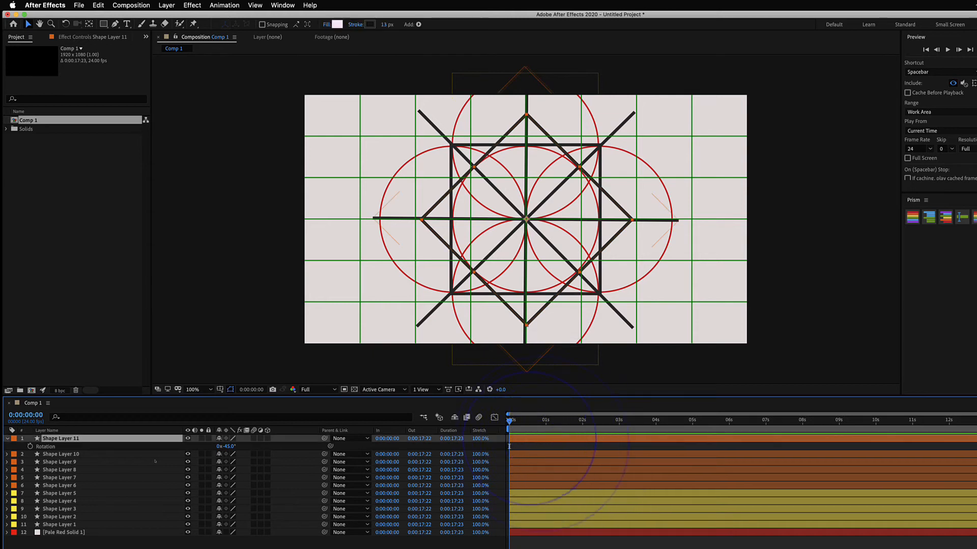
{"action": "left_click", "coordinate": [80, 485]}
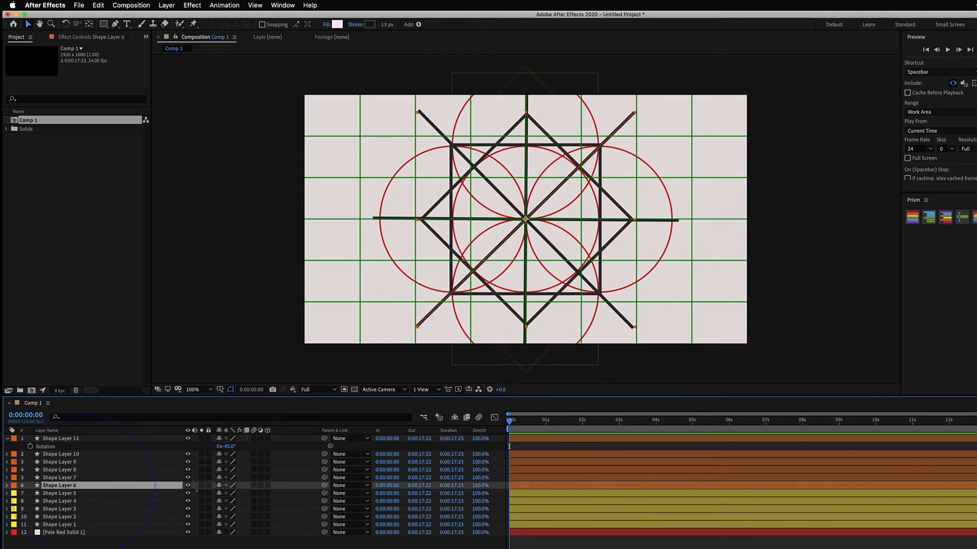
{"action": "left_click", "coordinate": [202, 485]}
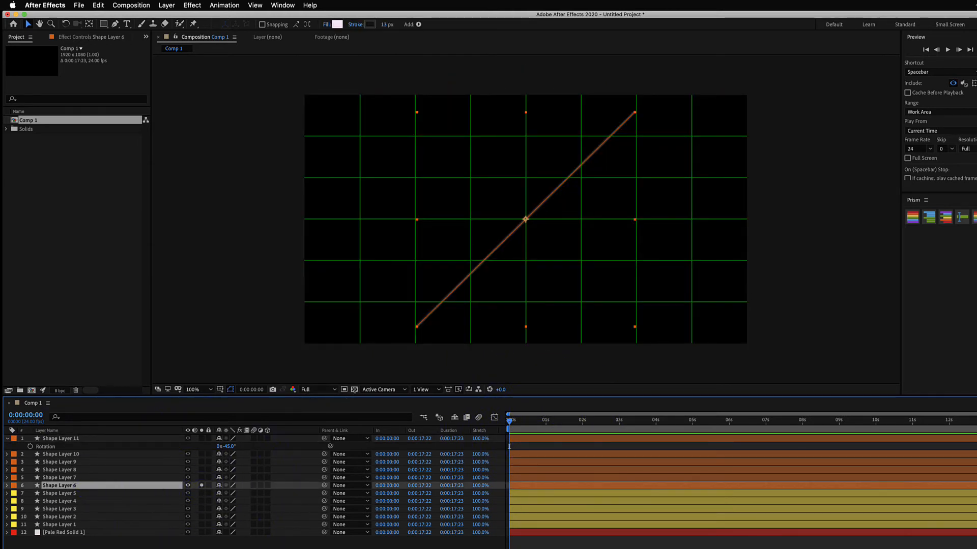
{"action": "left_click", "coordinate": [355, 390]}
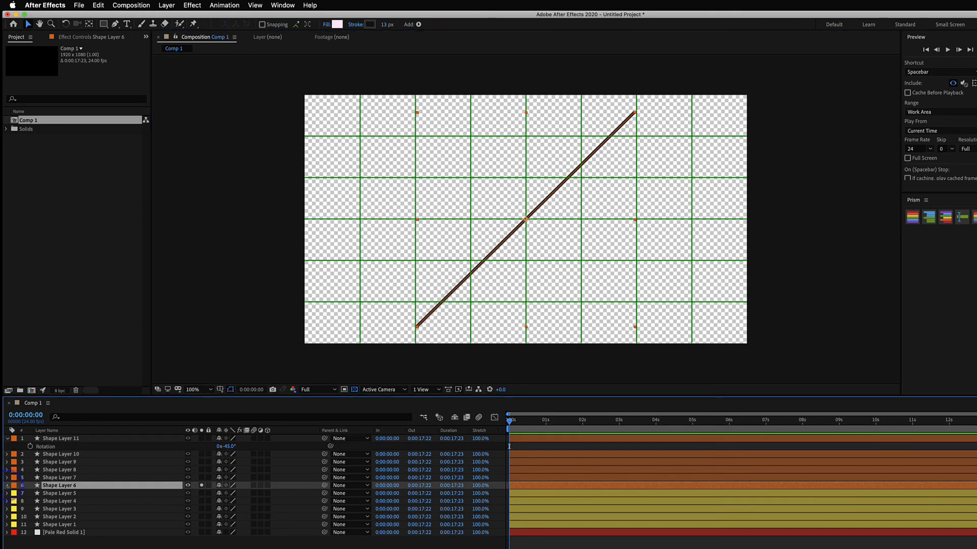
Step: Add Trim Paths to Shape Layer 6 and expand its properties
{"action": "left_click", "coordinate": [7, 486]}
{"action": "left_click", "coordinate": [315, 493]}
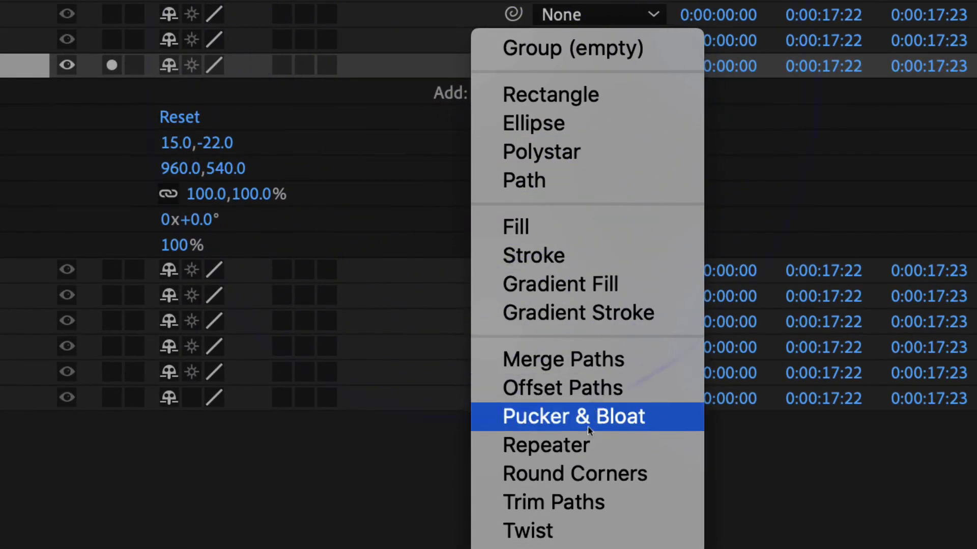
{"action": "left_click", "coordinate": [586, 502]}
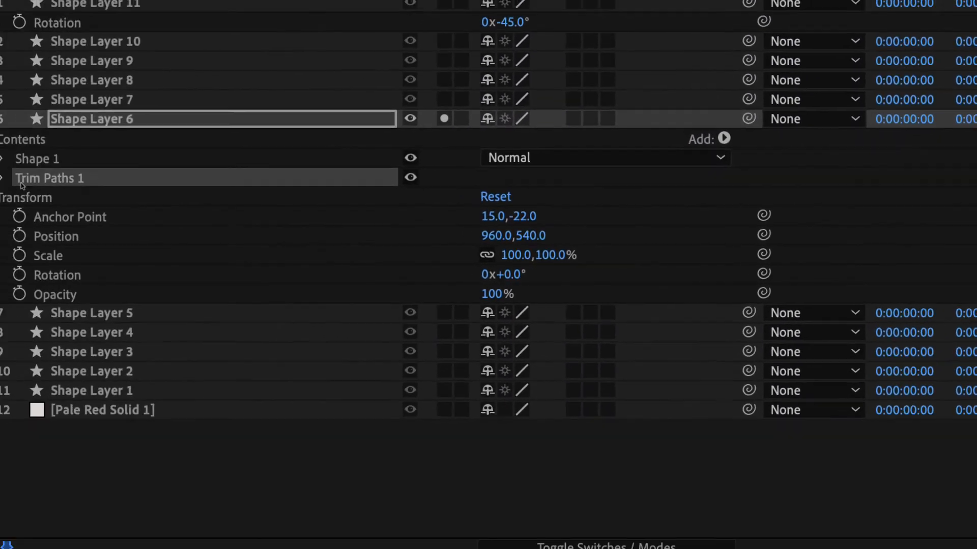
{"action": "left_click", "coordinate": [1, 178]}
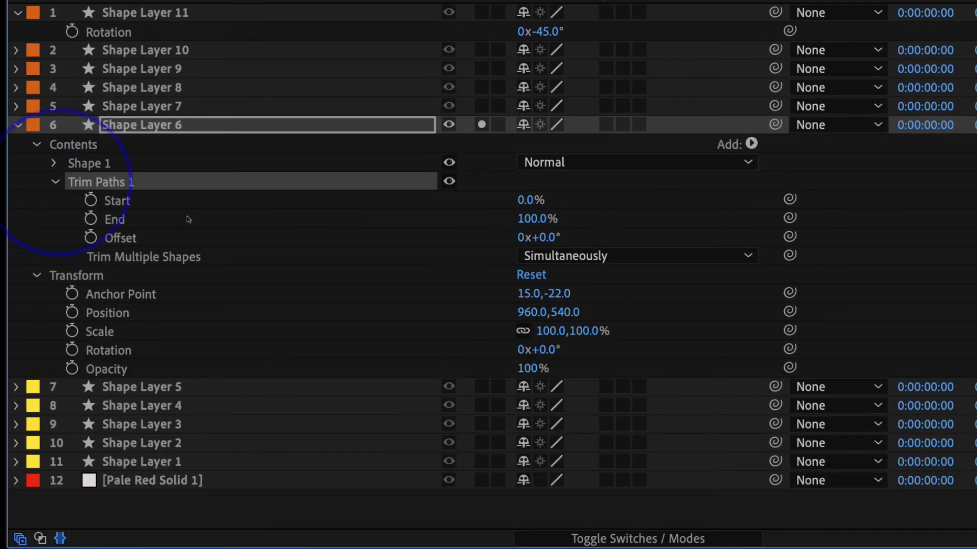
Step: Keyframe the Trim Paths End at 100% shortly before two seconds and at 0% at 0:00:00:08
{"action": "left_click", "coordinate": [210, 218]}
{"action": "left_click", "coordinate": [156, 203]}
{"action": "left_click", "coordinate": [166, 219]}
{"action": "left_click", "coordinate": [90, 219]}
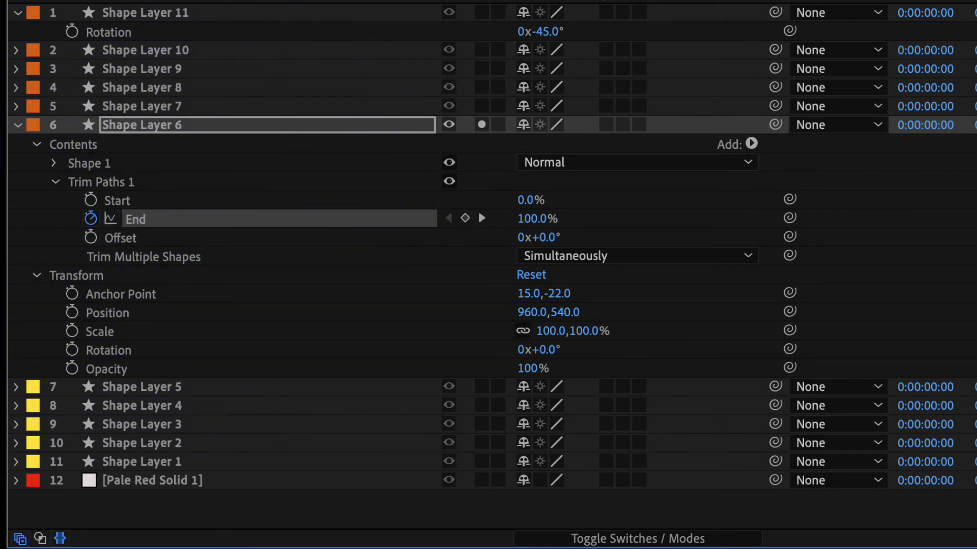
{"action": "key", "text": "Page_Down"}
{"action": "key", "text": "Page_Down"}
{"action": "left_click_drag", "start_coordinate": [814, 212], "coordinate": [702, 223]}
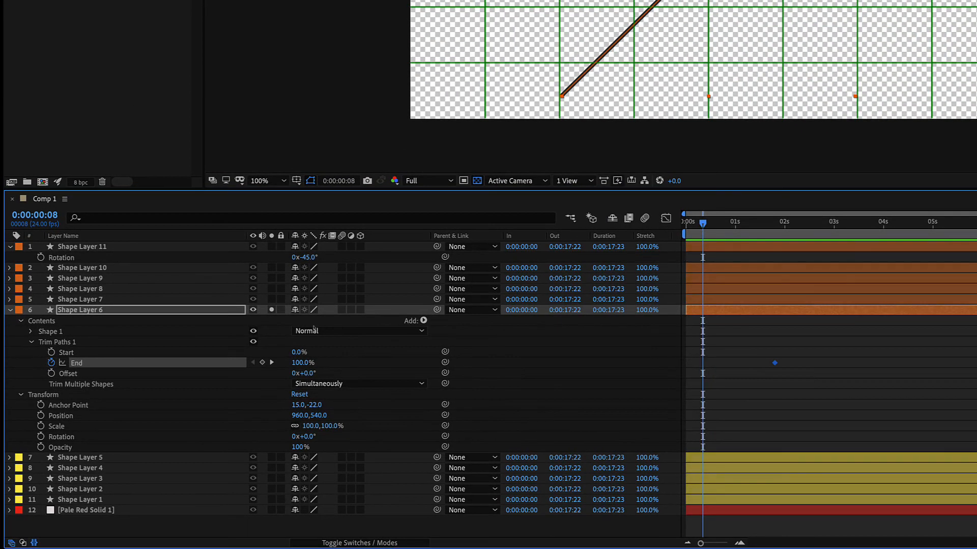
{"action": "left_click_drag", "start_coordinate": [301, 362], "coordinate": [210, 365]}
Step: Apply Easy Ease to both Trim Paths End keyframes of Shape Layer 6
{"action": "left_click_drag", "start_coordinate": [797, 386], "coordinate": [695, 345]}
{"action": "right_click", "coordinate": [703, 363]}
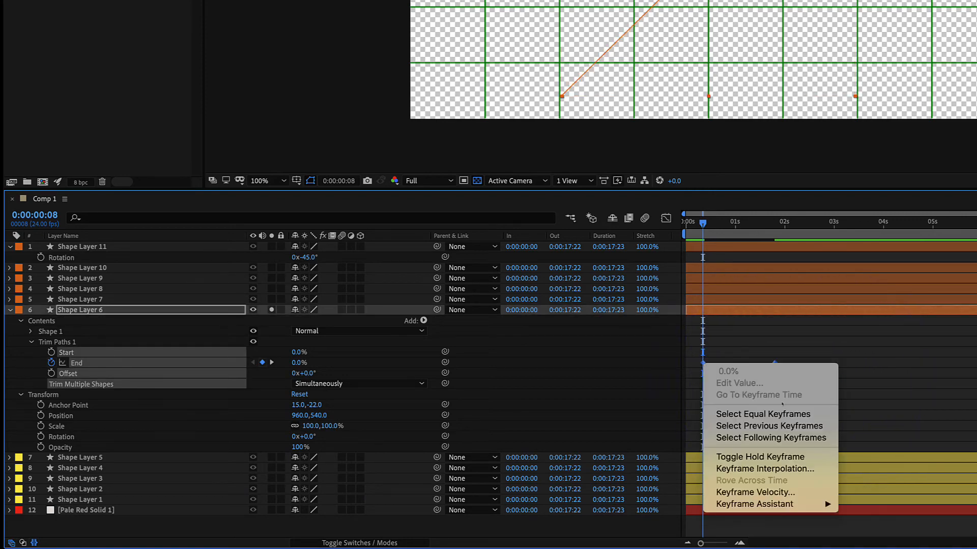
{"action": "mouse_move", "coordinate": [754, 504]}
{"action": "left_click", "coordinate": [850, 465]}
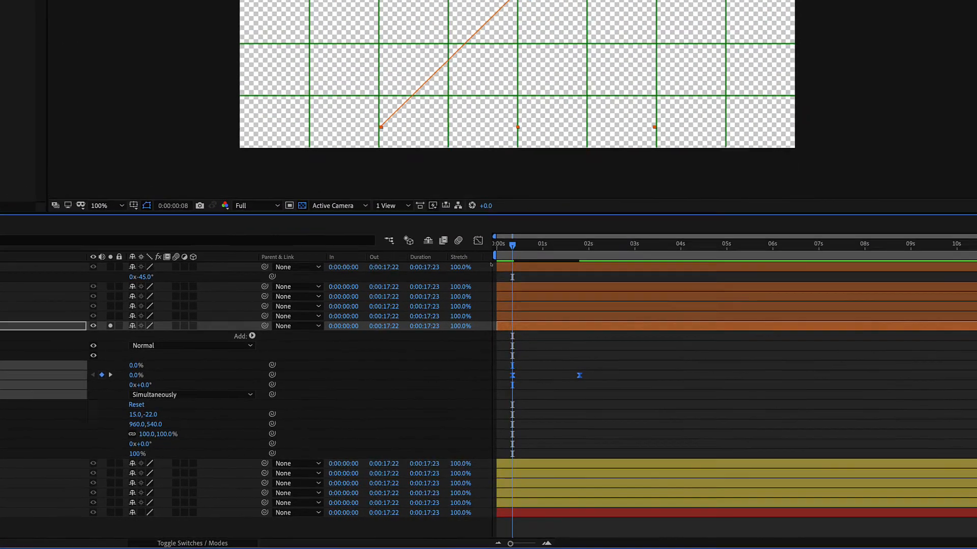
Step: Reshape the End speed curve in the Graph Editor into an early sharp peak with a long slow-down, and return to the layer bars
{"action": "left_click", "coordinate": [478, 240]}
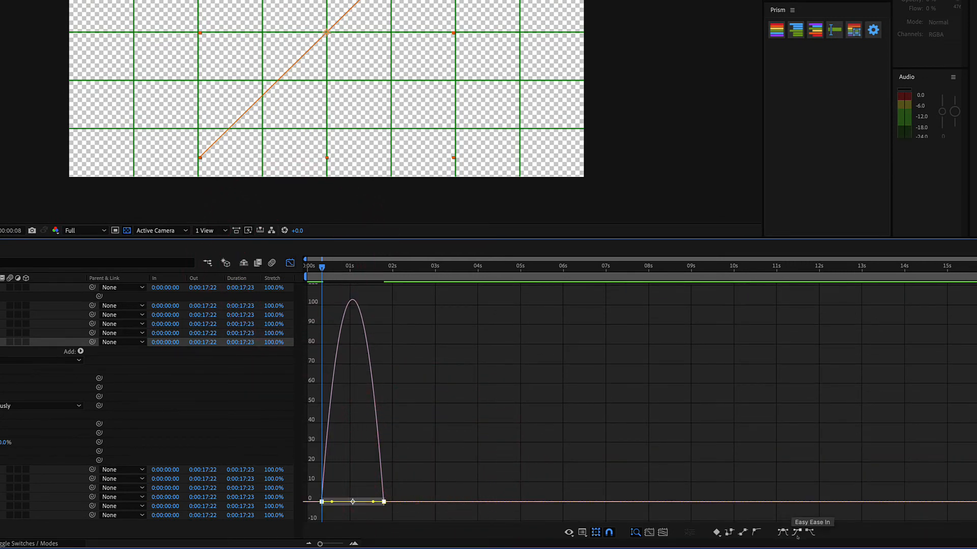
{"action": "left_click", "coordinate": [782, 532]}
{"action": "left_click_drag", "start_coordinate": [449, 465], "coordinate": [308, 398]}
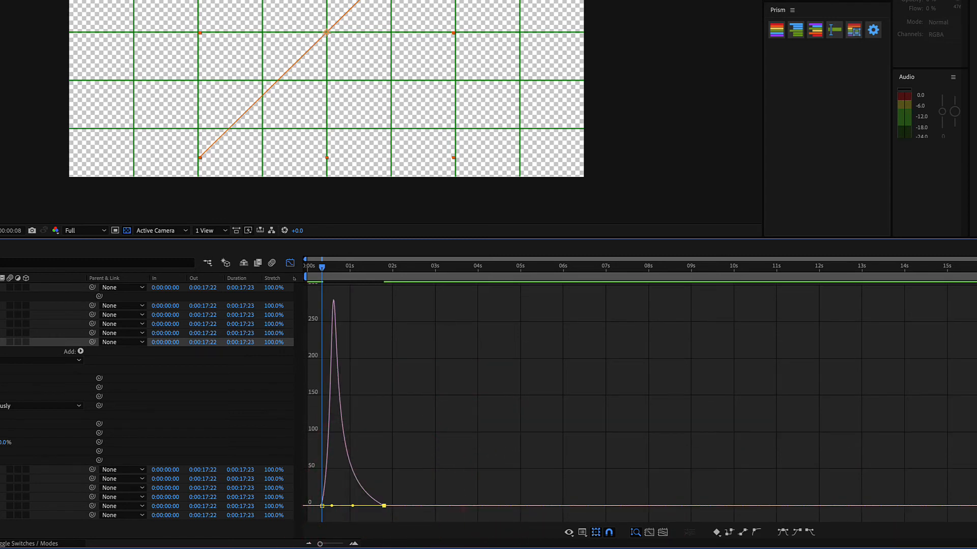
{"action": "left_click", "coordinate": [290, 263]}
Step: Preview the line's draw-on from 0:00:00:02, unsolo Shape Layer 6 and preview the whole composition
{"action": "left_click_drag", "start_coordinate": [327, 272], "coordinate": [311, 273]}
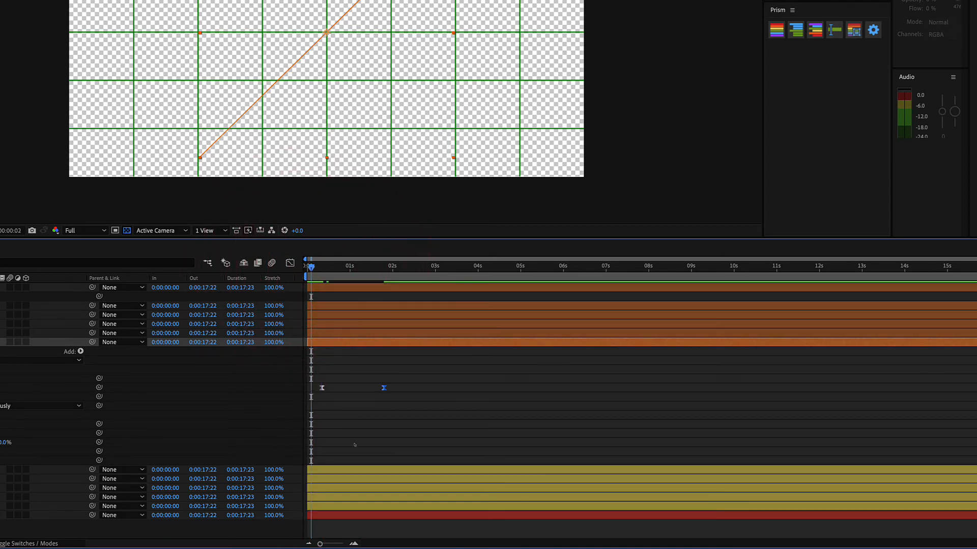
{"action": "key", "text": "space"}
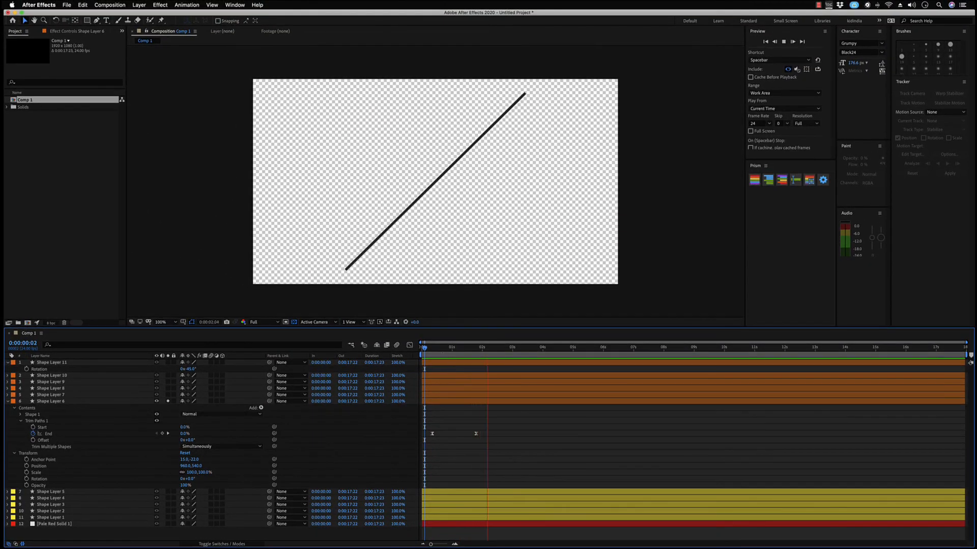
{"action": "key", "text": "space"}
{"action": "left_click", "coordinate": [167, 401]}
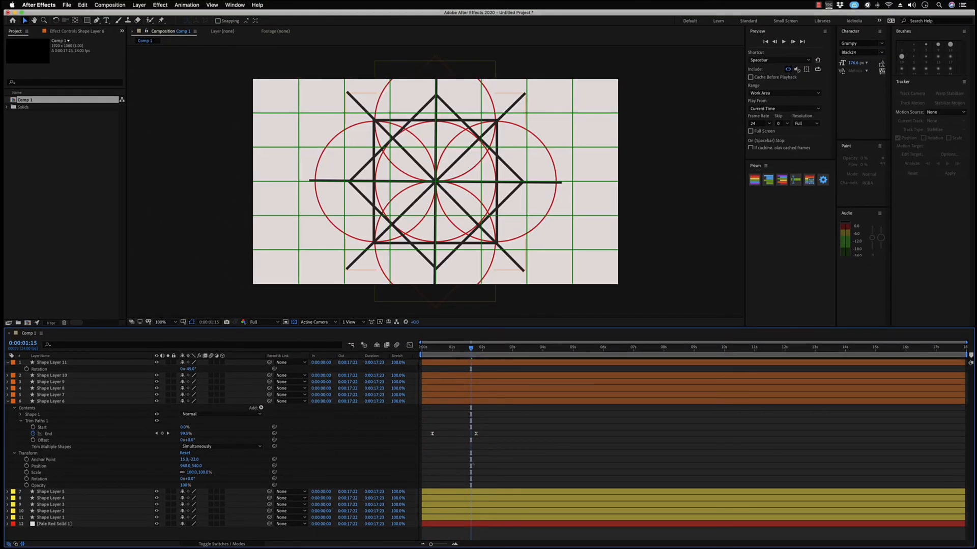
{"action": "key", "text": "space"}
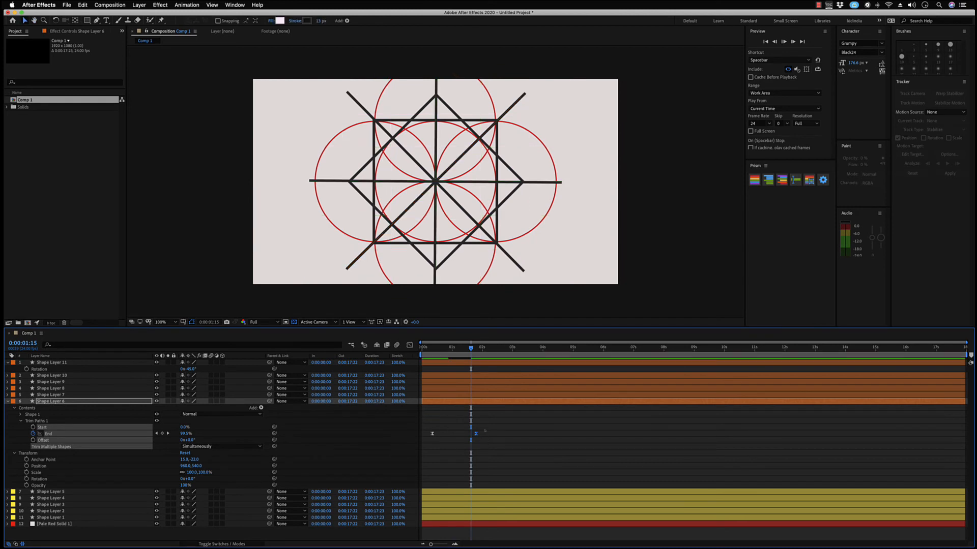
Step: Copy Shape Layer 6's two End keyframes onto Shape Layer 7 starting at 0:00:00:13, reveal them and preview
{"action": "left_click_drag", "start_coordinate": [486, 442], "coordinate": [466, 427]}
{"action": "left_click_drag", "start_coordinate": [471, 348], "coordinate": [438, 349]}
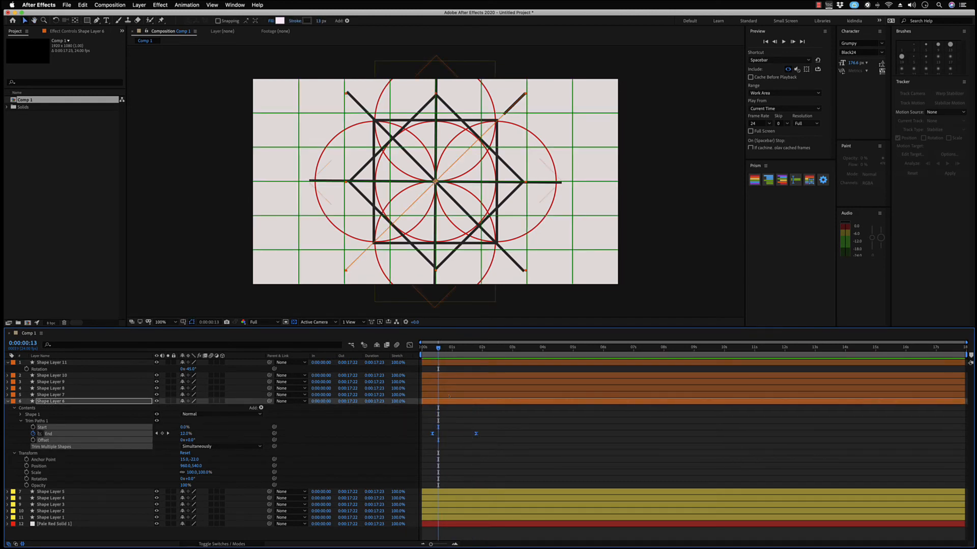
{"action": "left_click", "coordinate": [452, 395]}
{"action": "key", "text": "Return"}
{"action": "key", "text": "u"}
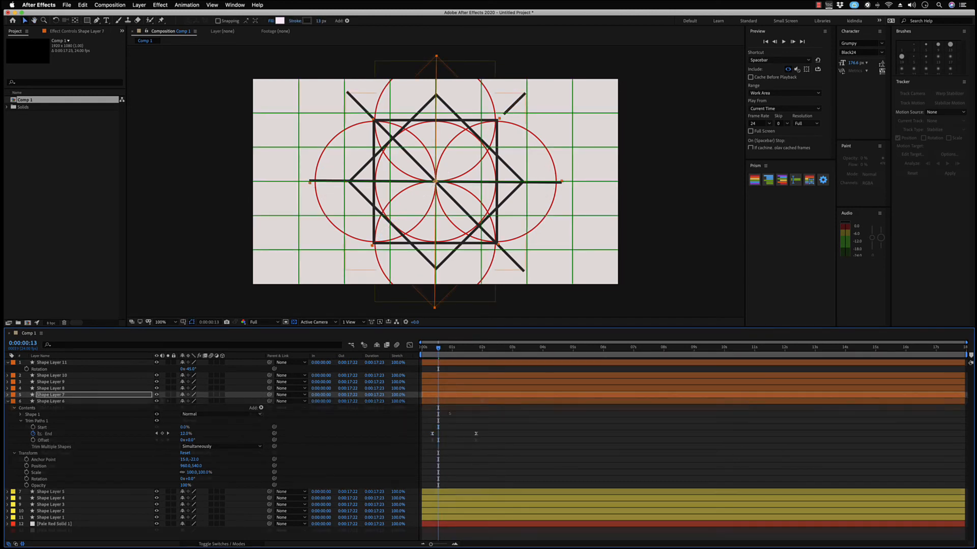
{"action": "left_click", "coordinate": [450, 412]}
{"action": "key", "text": "space"}
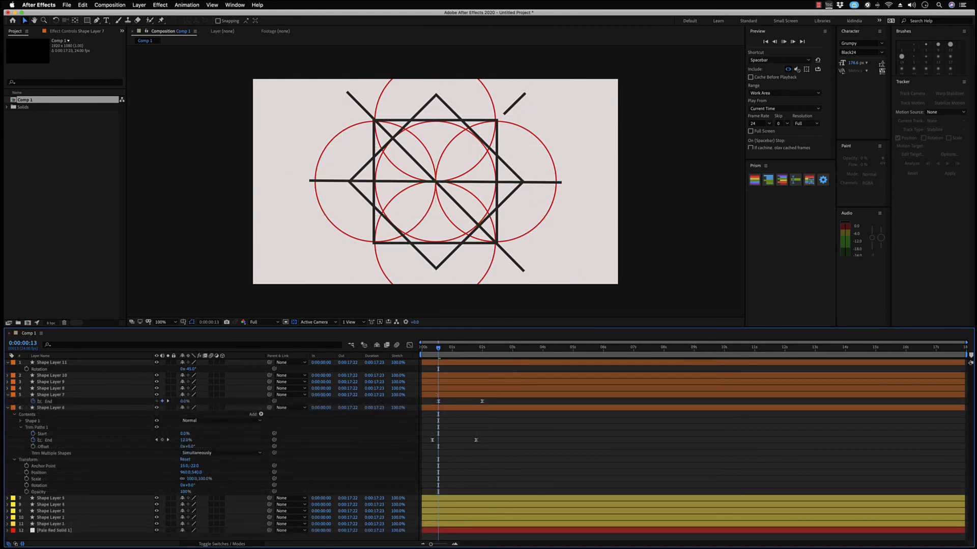
Step: Copy Shape Layer 6's End keyframes at 0:00:01:03 onto the centre circle, Shape Layer 1
{"action": "left_click_drag", "start_coordinate": [447, 347], "coordinate": [456, 348]}
{"action": "left_click_drag", "start_coordinate": [421, 431], "coordinate": [481, 451]}
{"action": "left_click", "coordinate": [445, 523]}
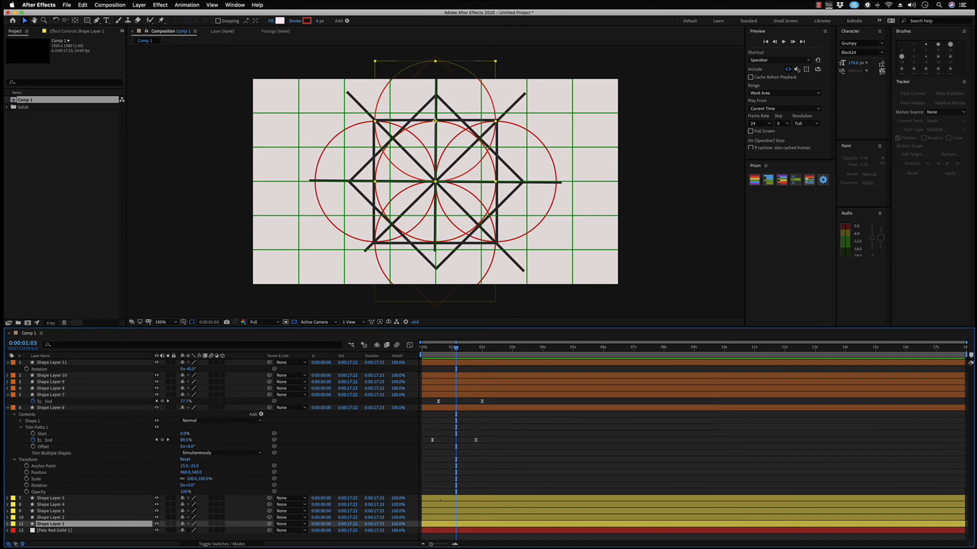
{"action": "left_click", "coordinate": [447, 499]}
{"action": "left_click", "coordinate": [447, 524]}
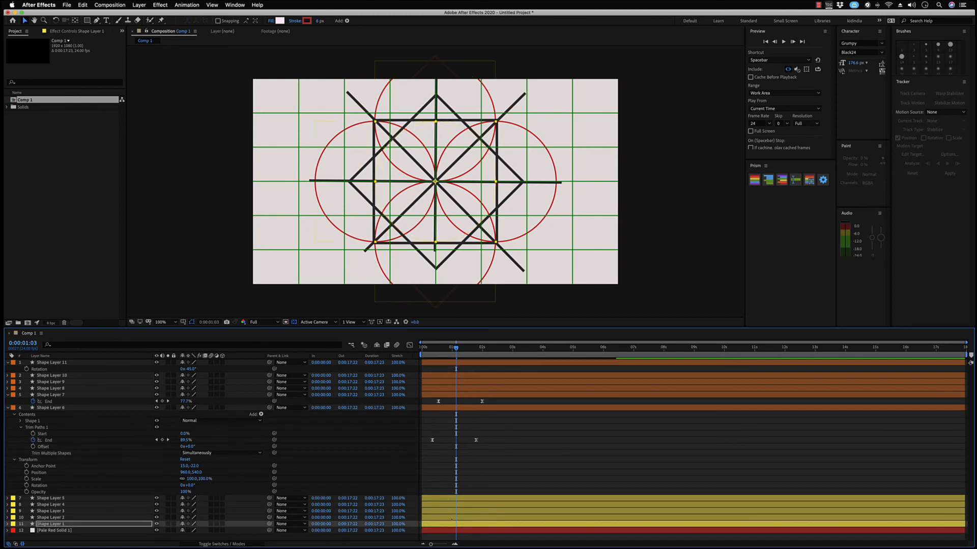
Step: Paste the same Trim Paths End keyframes onto circle Shape Layers 2 to 5 at 0:00:01:03
{"action": "left_click", "coordinate": [448, 517]}
{"action": "left_click", "coordinate": [444, 511]}
{"action": "left_click", "coordinate": [440, 504]}
{"action": "left_click", "coordinate": [443, 499]}
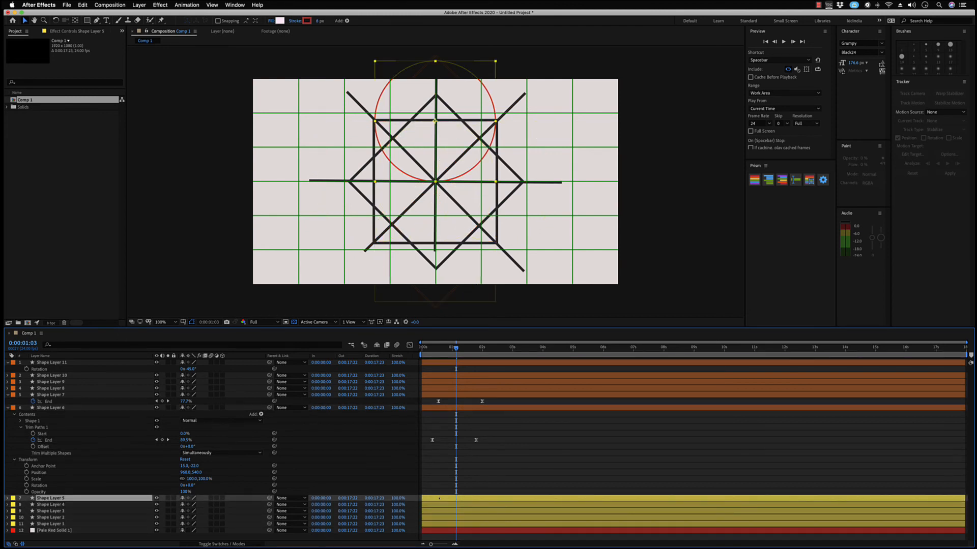
{"action": "left_click", "coordinate": [447, 510]}
{"action": "left_click", "coordinate": [448, 499]}
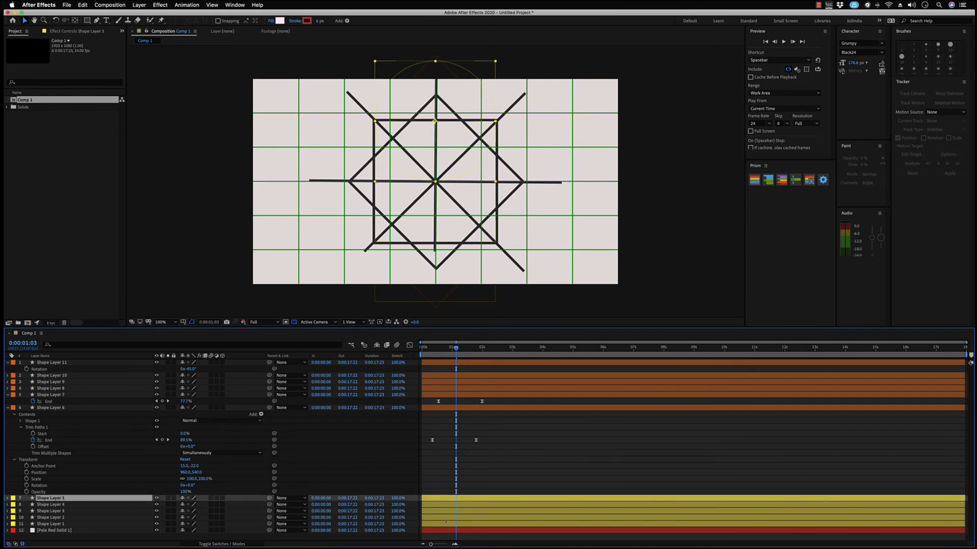
Step: Preview the circles' trim animation and reveal the keyframes of Shape Layers 1 to 5
{"action": "left_click", "coordinate": [447, 524]}
{"action": "key", "text": "t"}
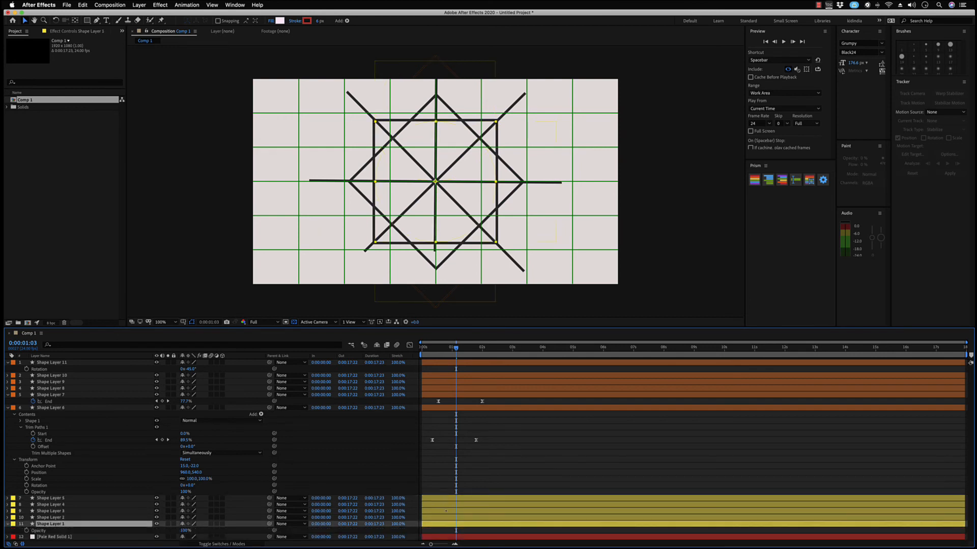
{"action": "key", "text": "space"}
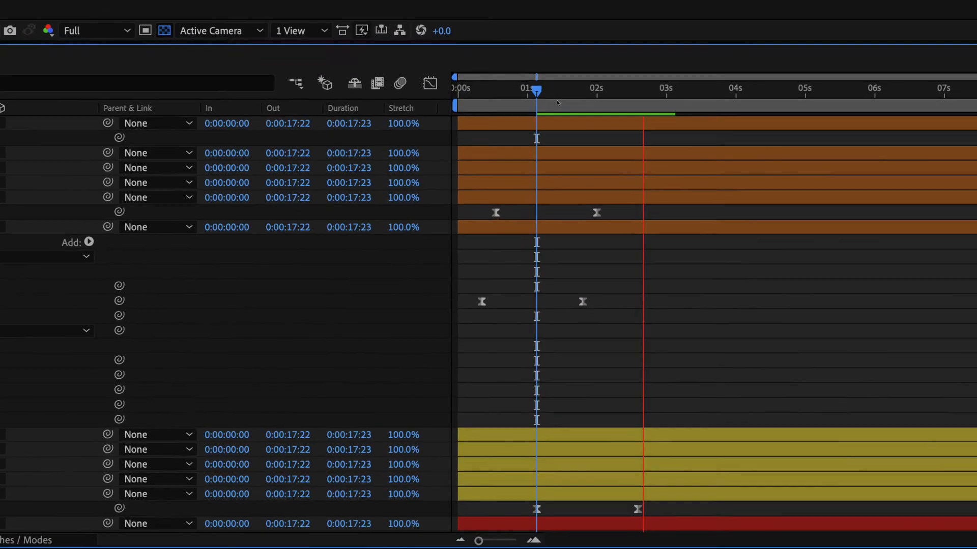
{"action": "left_click", "coordinate": [557, 430]}
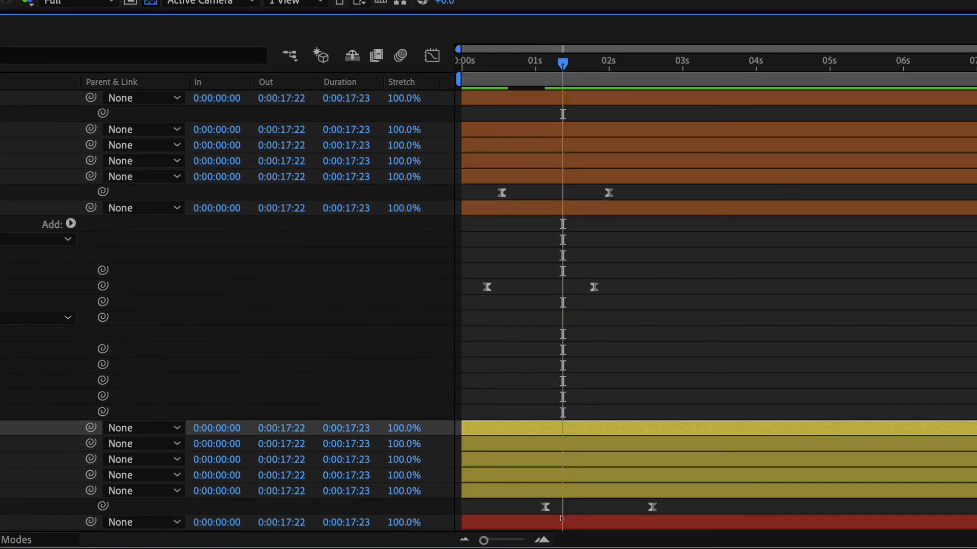
{"action": "left_click", "coordinate": [563, 485], "text": "shift"}
{"action": "key", "text": "u"}
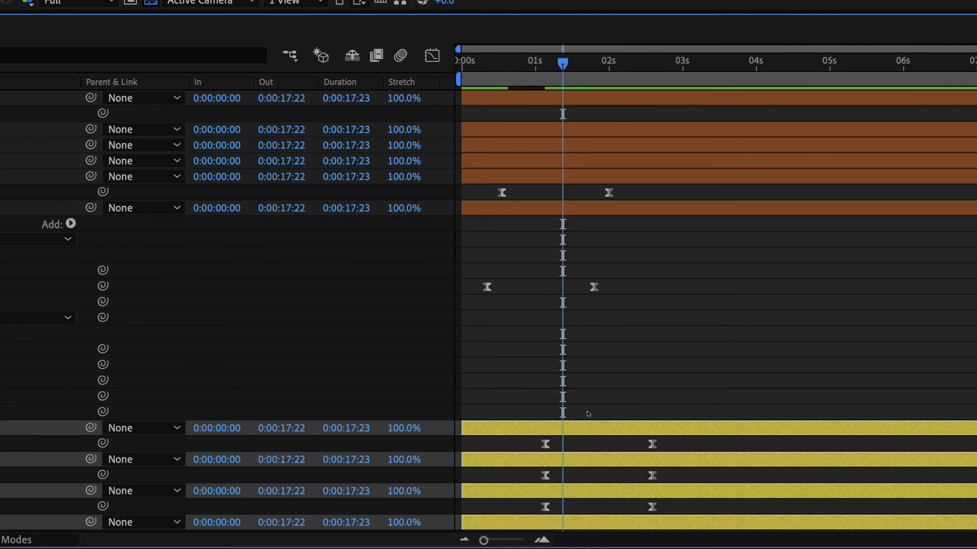
Step: Move Shape Layer 1's pair of End keyframes earlier so the first sits almost at the start of the timeline
{"action": "scroll", "coordinate": [593, 410], "scroll_direction": "down", "scroll_amount": 2}
{"action": "left_click_drag", "start_coordinate": [529, 379], "coordinate": [656, 388]}
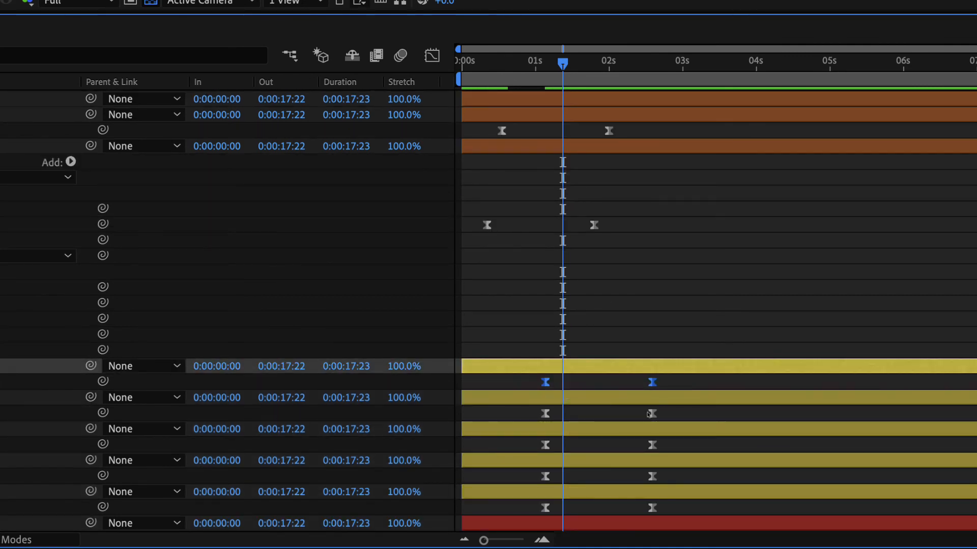
{"action": "left_click_drag", "start_coordinate": [661, 503], "coordinate": [465, 511]}
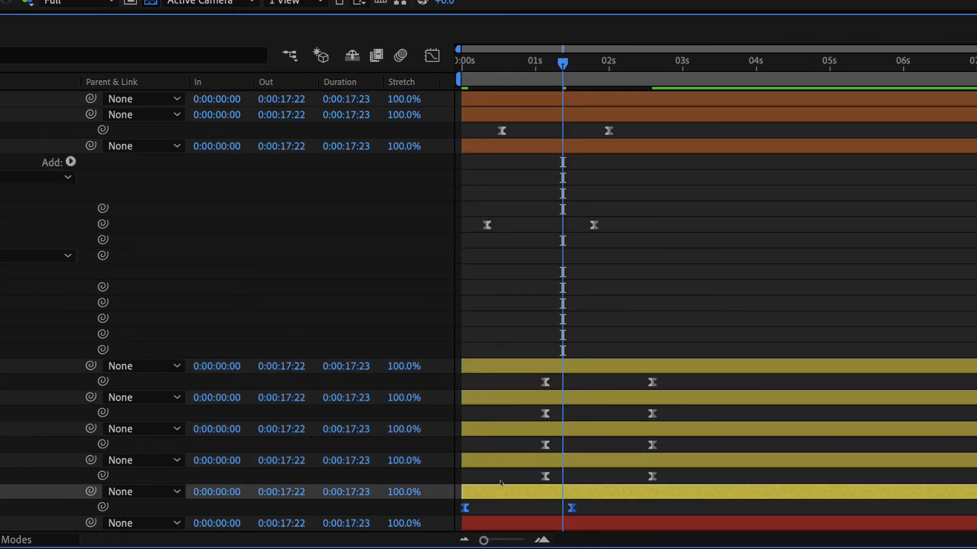
Step: Stagger the End keyframe pairs of Shape Layers 2, 3 and 4 between those of Shape Layers 1 and 5, and preview from the start
{"action": "left_click_drag", "start_coordinate": [500, 479], "coordinate": [667, 490]}
{"action": "left_click_drag", "start_coordinate": [519, 438], "coordinate": [606, 446]}
{"action": "left_click_drag", "start_coordinate": [520, 410], "coordinate": [634, 415]}
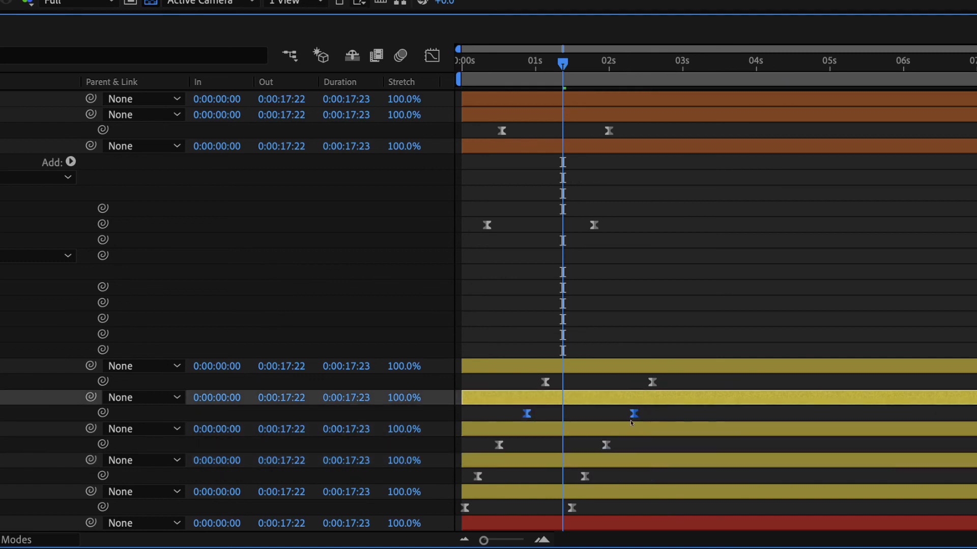
{"action": "left_click_drag", "start_coordinate": [523, 376], "coordinate": [663, 393]}
{"action": "key", "text": "Home"}
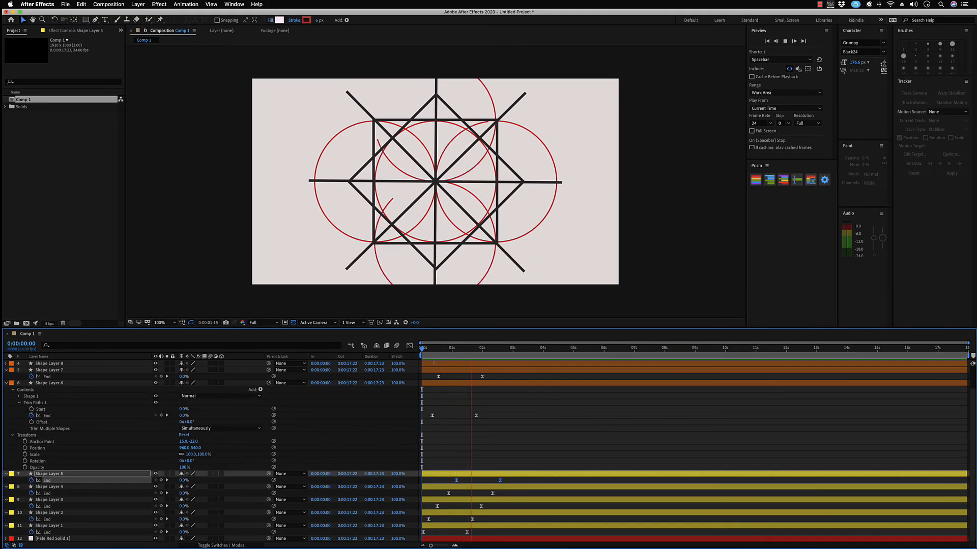
Step: Set the current time to 0:00:00:14 and collapse the open properties of Shape Layers 6 and 11
{"action": "left_click", "coordinate": [439, 349]}
{"action": "left_click", "coordinate": [453, 388]}
{"action": "left_click", "coordinate": [454, 383]}
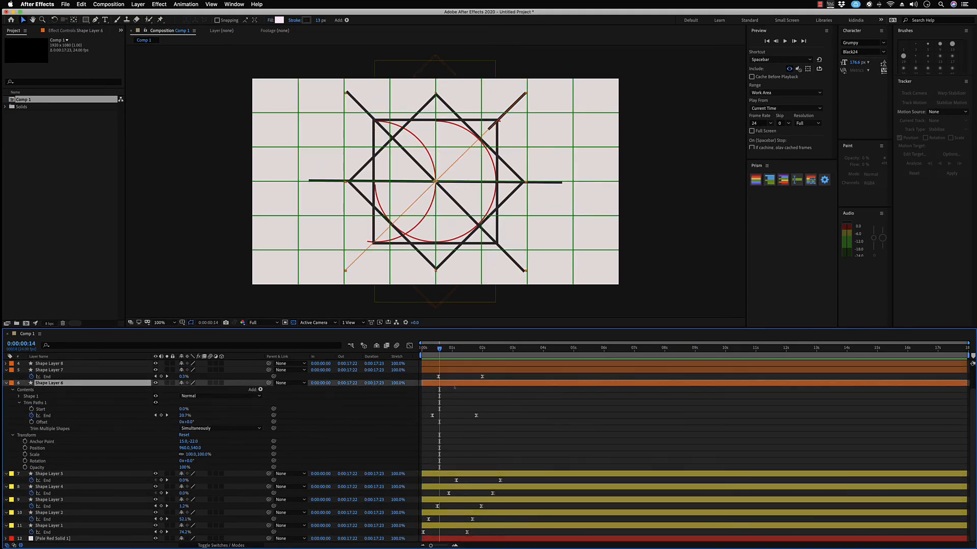
{"action": "left_click", "coordinate": [460, 405]}
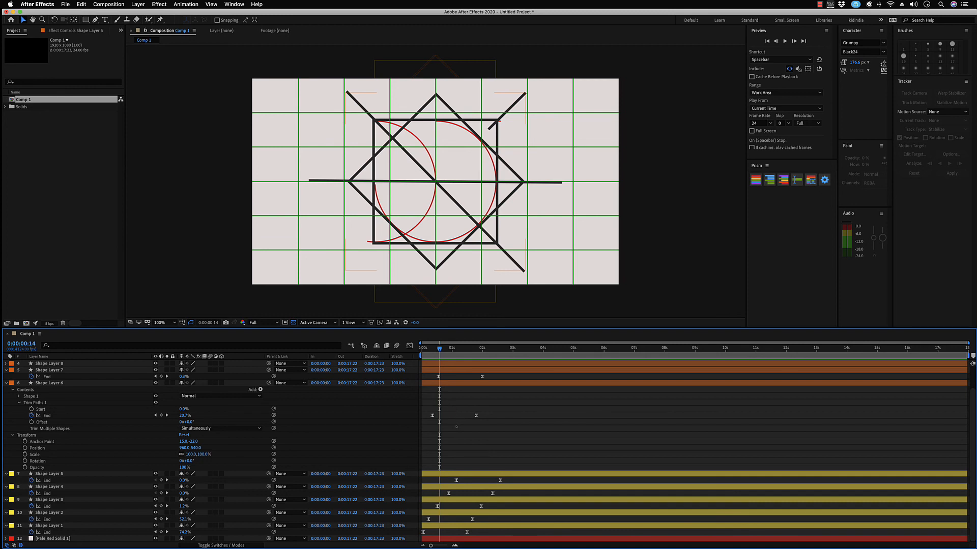
{"action": "left_click", "coordinate": [450, 383]}
{"action": "left_click", "coordinate": [447, 393]}
{"action": "left_click", "coordinate": [6, 383]}
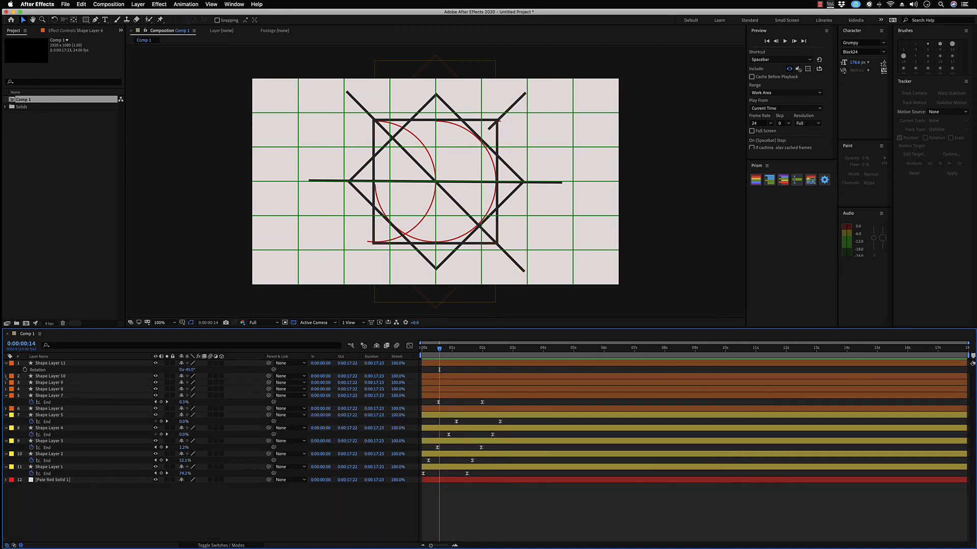
{"action": "left_click", "coordinate": [6, 377]}
{"action": "left_click", "coordinate": [6, 376]}
{"action": "left_click", "coordinate": [6, 364]}
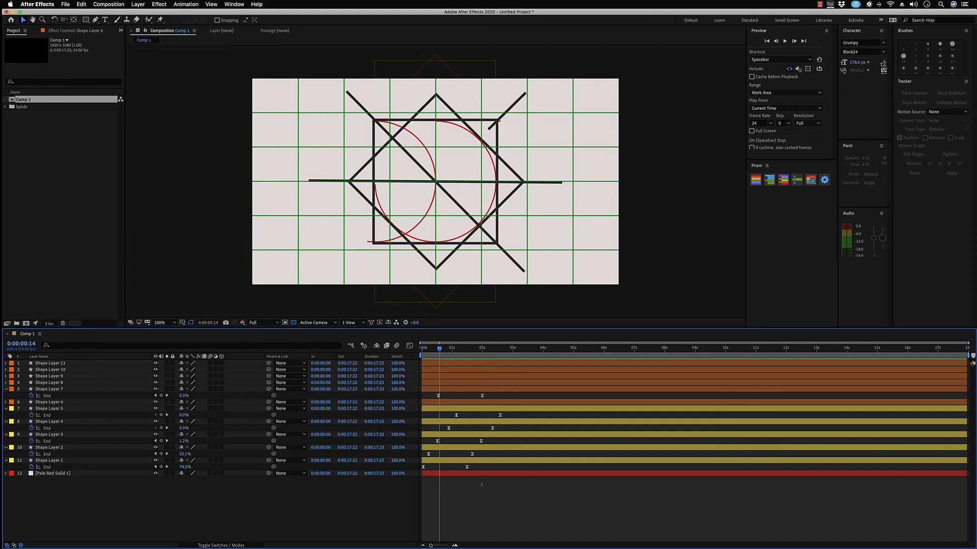
Step: Select the second End keyframes of Shape Layers 1 and 2
{"action": "left_click_drag", "start_coordinate": [480, 498], "coordinate": [455, 450]}
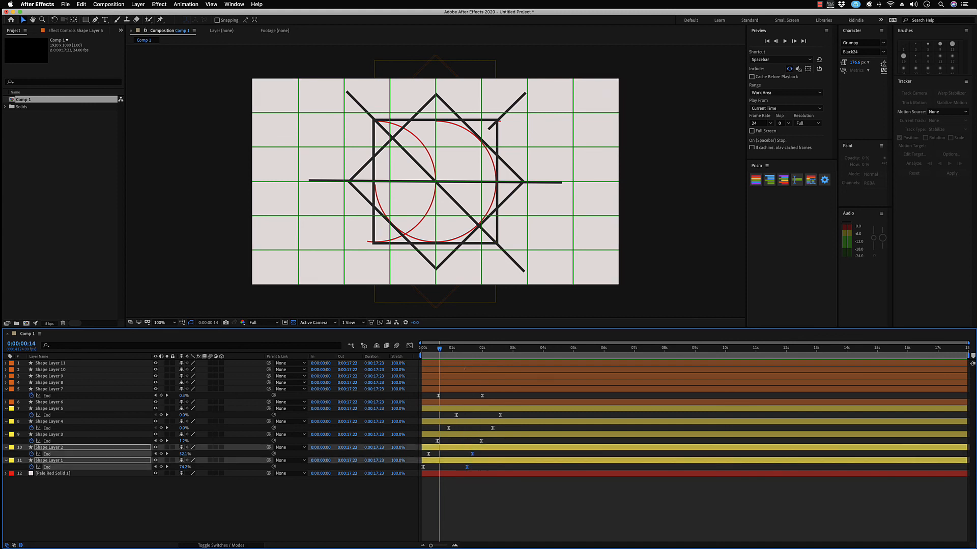